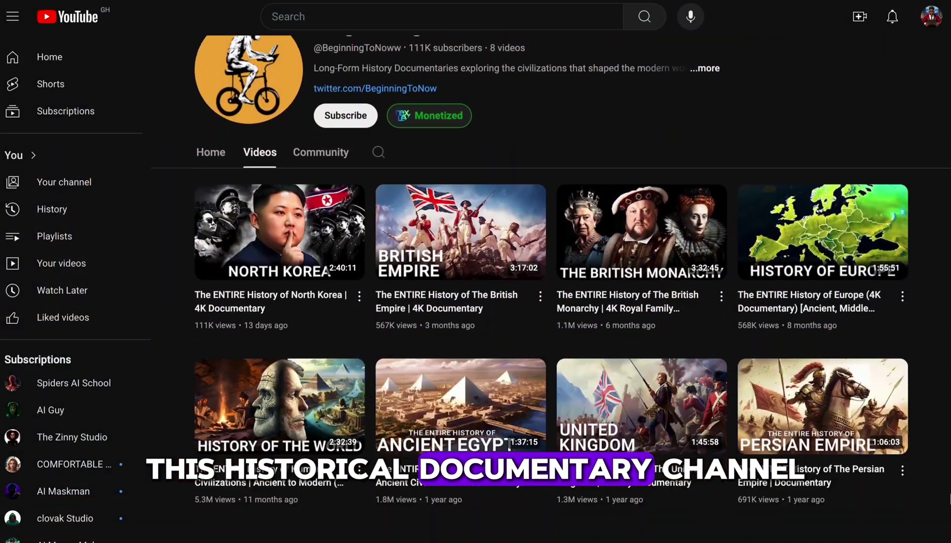
scroll(552, 302, "down", 2)
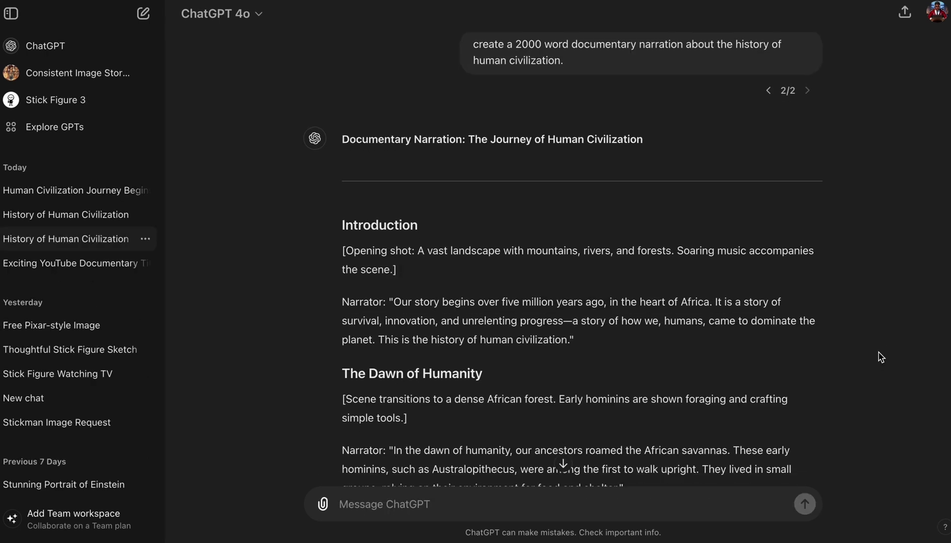
Step: Review the human civilization documentary script in ChatGPT and ask it to "extract the full naration"
scroll(881, 357, "down", 12)
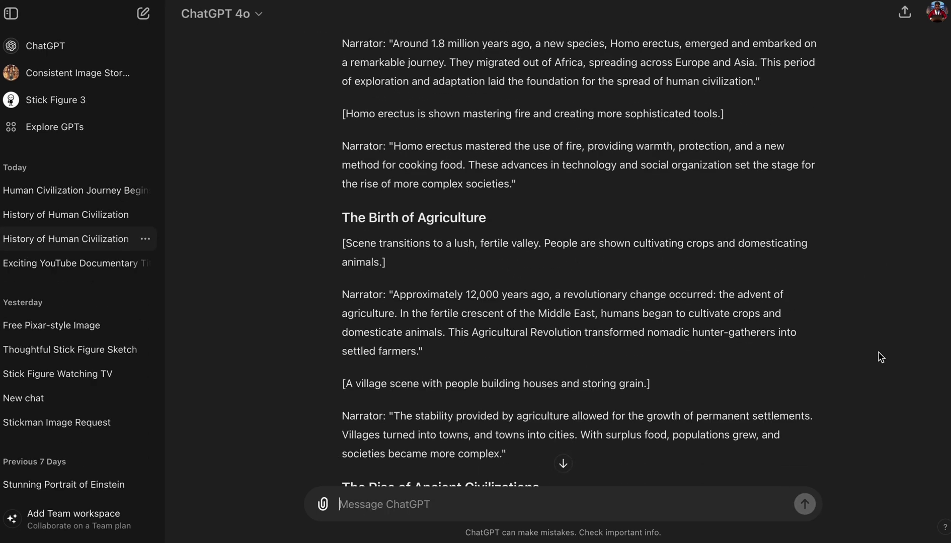
scroll(881, 357, "down", 20)
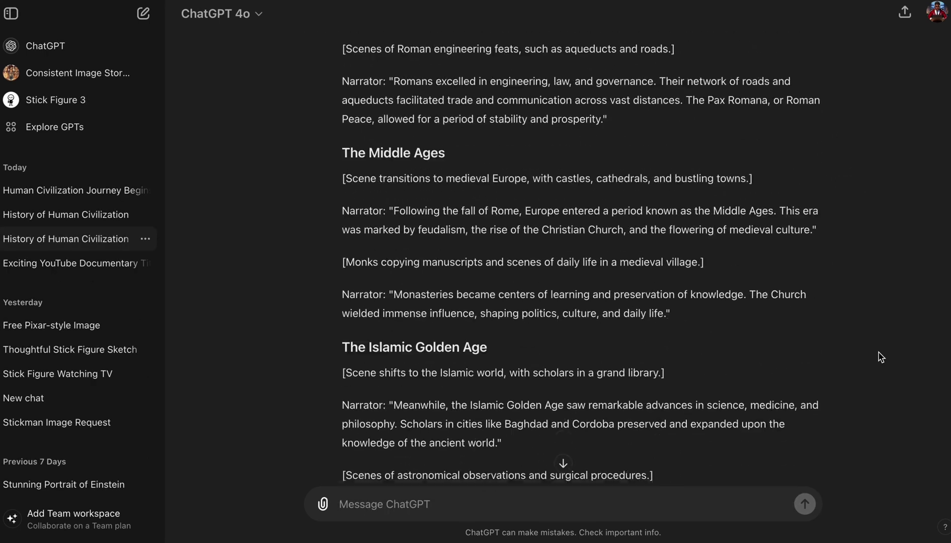
scroll(881, 358, "down", 15)
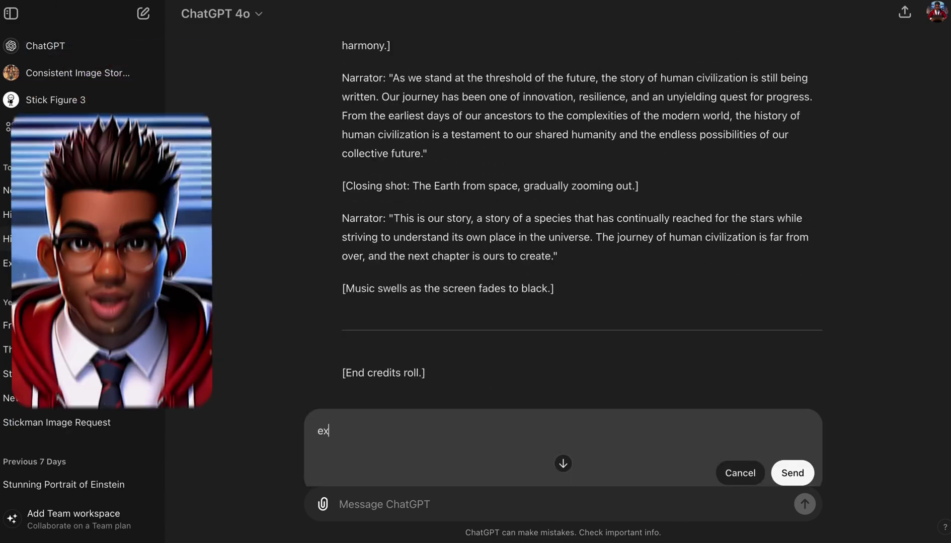
type("xtrac")
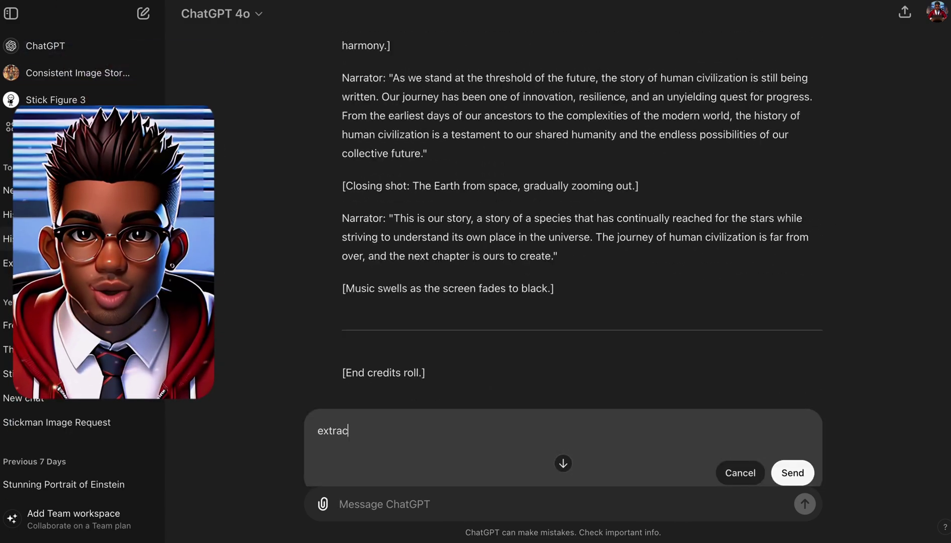
type("t the full naration")
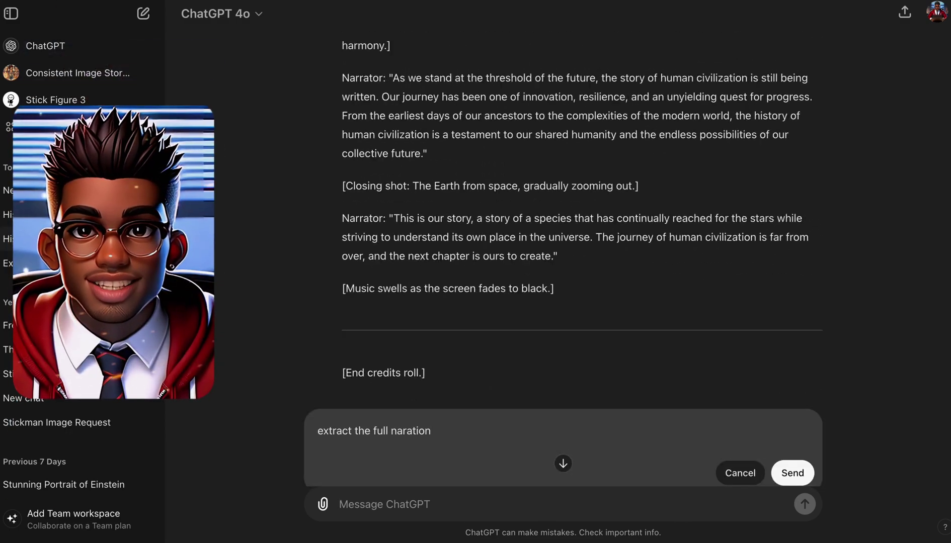
key("Return")
Step: Ask ChatGPT to create prompts for generating 3 or more images for each scene
type("create prompts for generating 3 or m")
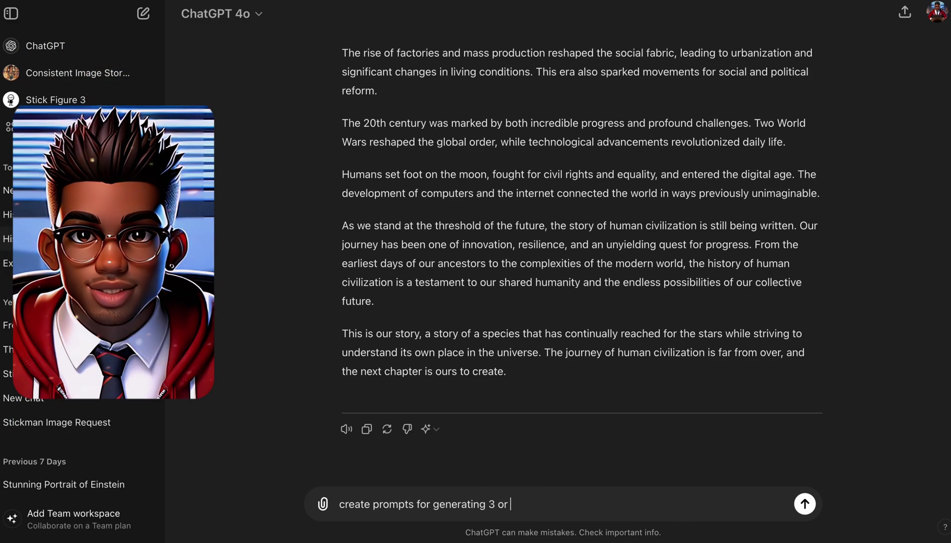
type("ore images for each scene")
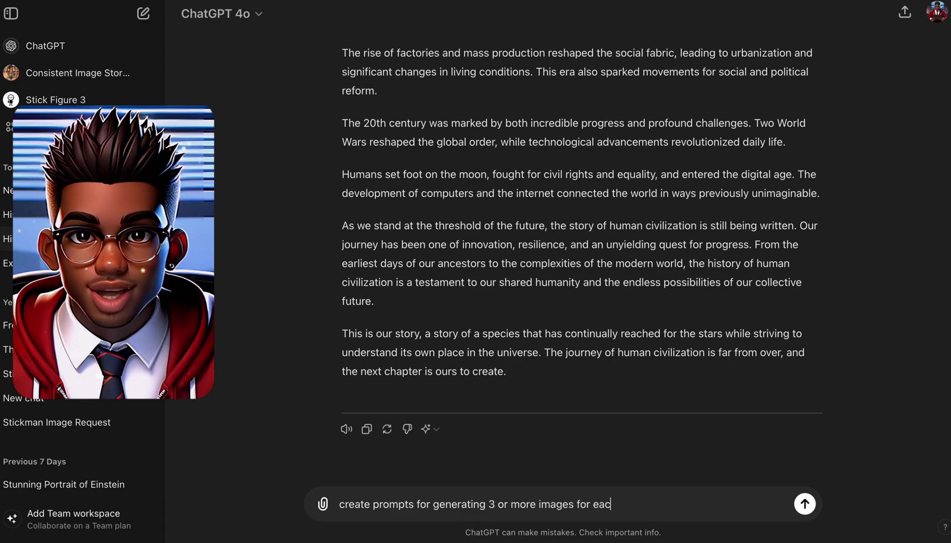
key("Return")
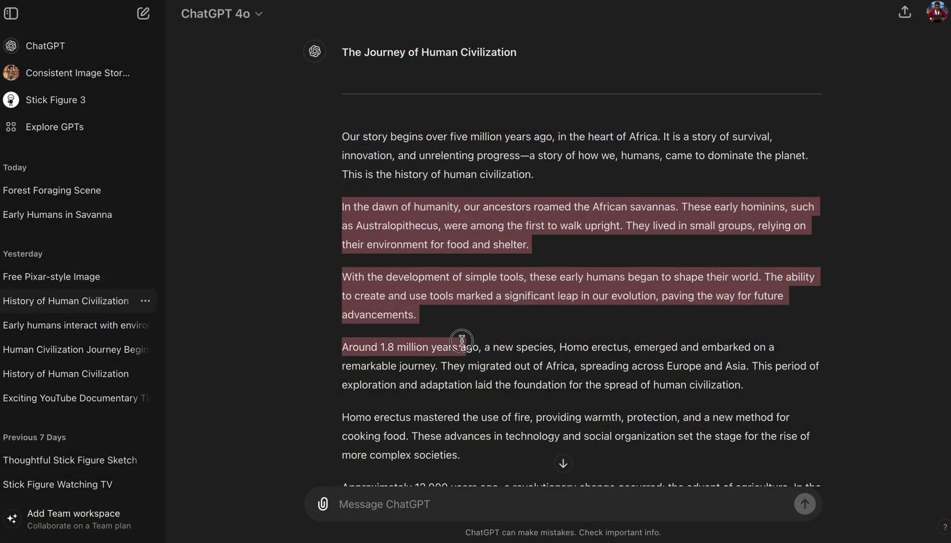
Step: Copy the two narration paragraphs from "In the dawn of humanity" through "paving the way for future advancements."
left_click_drag(456, 340, 440, 327)
right_click(430, 241)
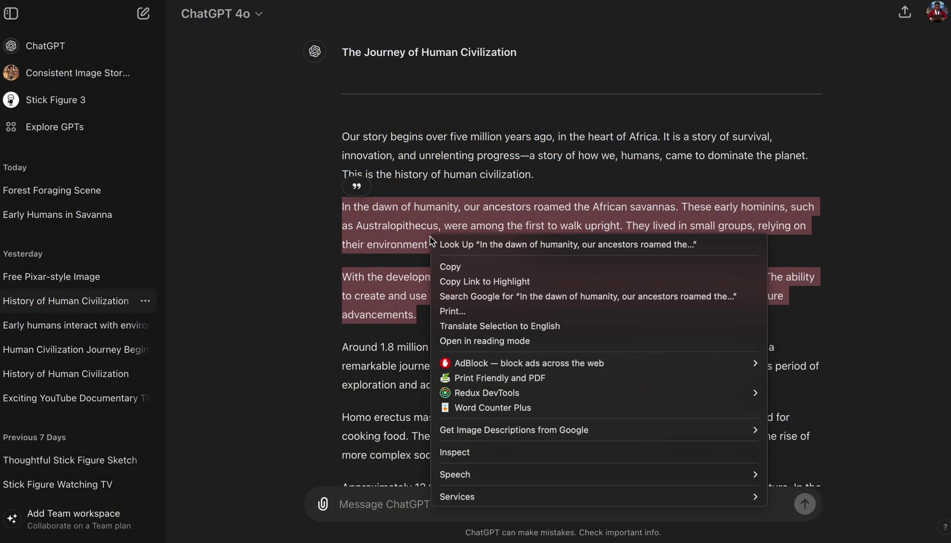
left_click(459, 266)
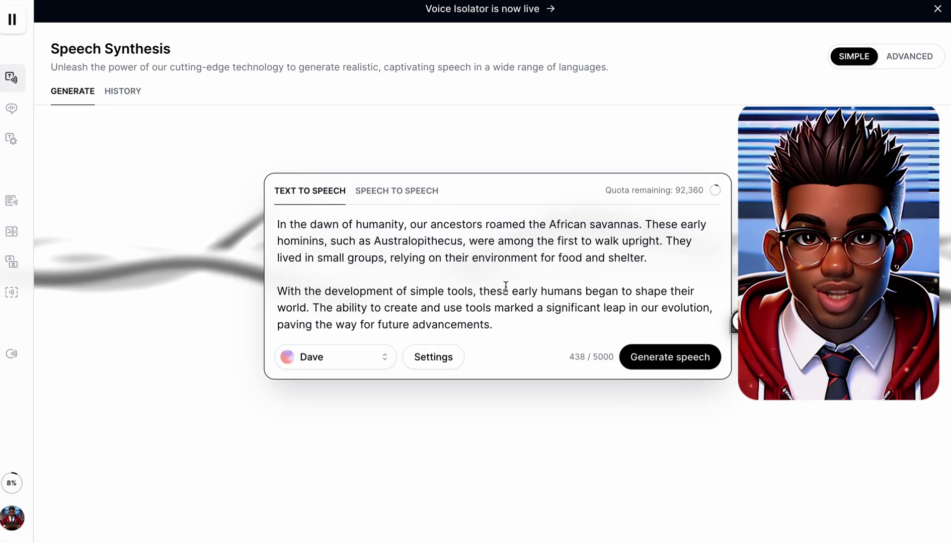
Step: Browse the available narration voices in ElevenLabs' speech voice list and on its Voices page
left_click(335, 356)
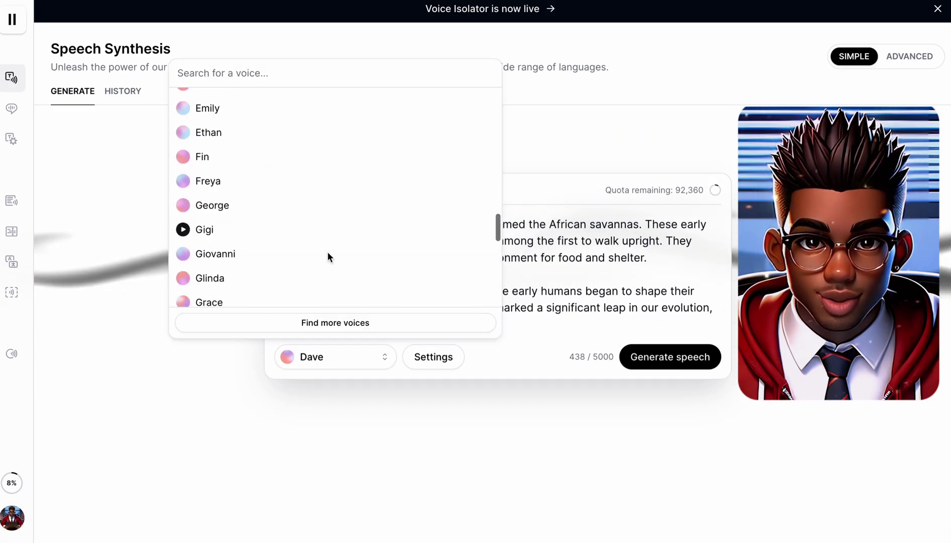
scroll(327, 252, "down", 6)
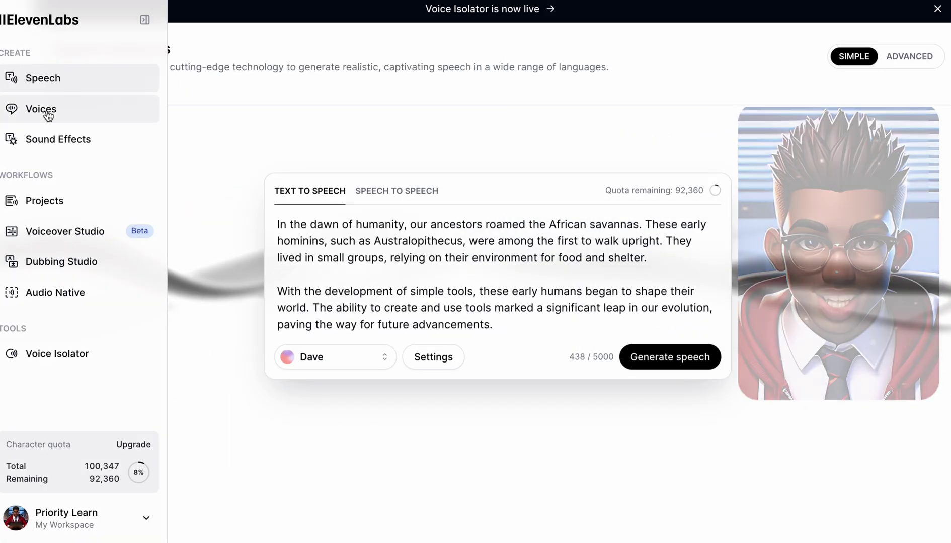
left_click(48, 115)
scroll(364, 459, "down", 5)
scroll(364, 460, "up", 2)
scroll(365, 459, "up", 10)
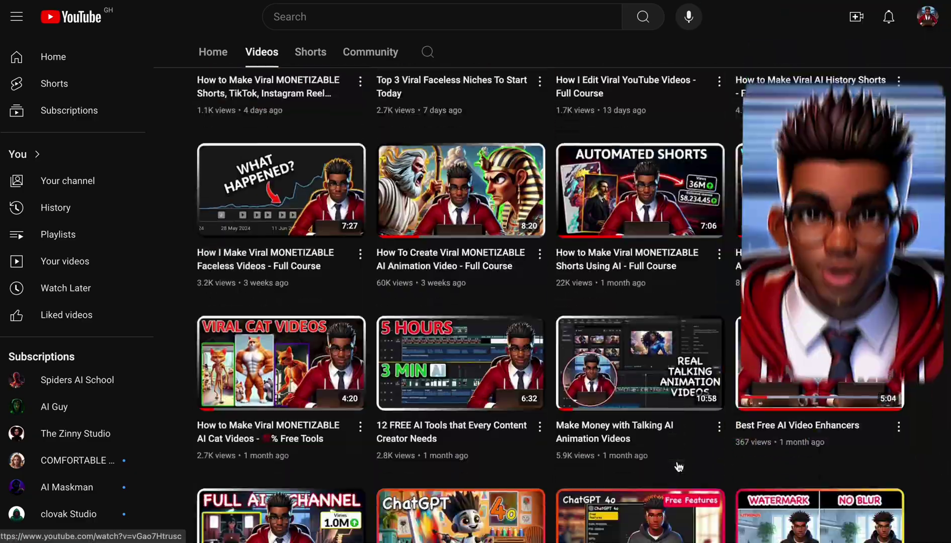
scroll(677, 465, "down", 7)
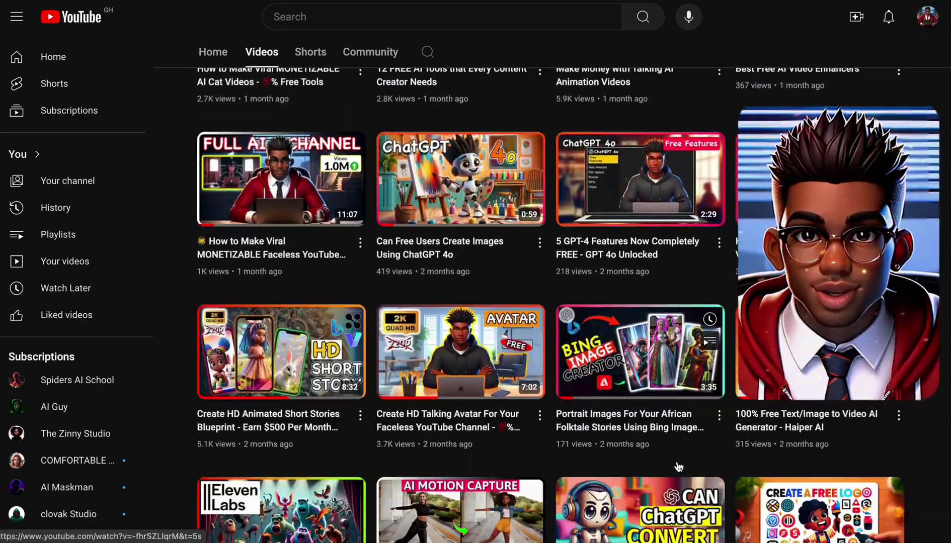
scroll(677, 464, "down", 4)
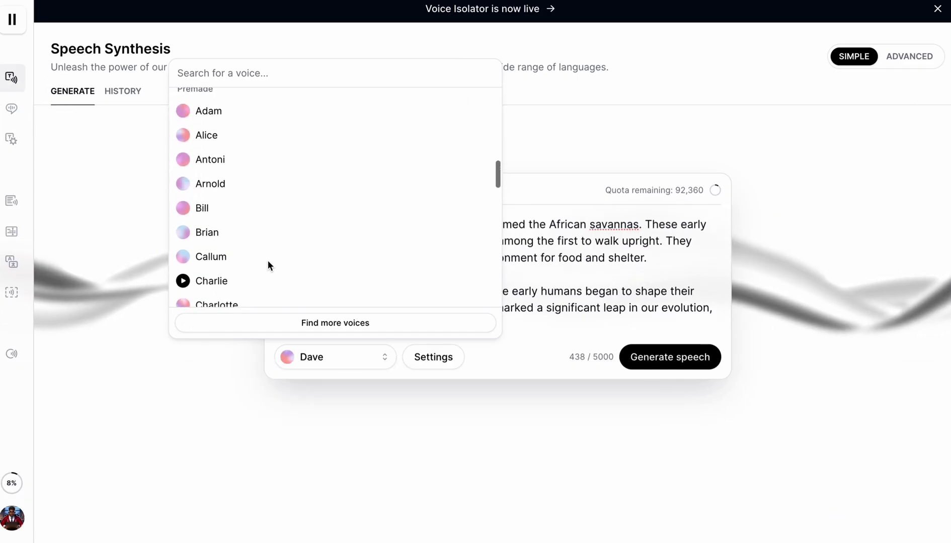
Step: Try the premade Adam voice for the narration
left_click(221, 115)
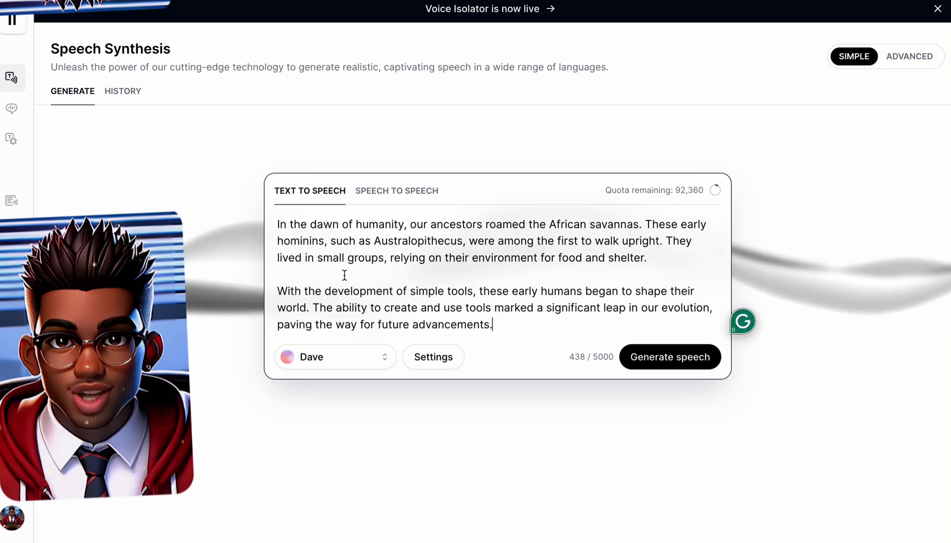
Step: Remove the blank line between the two paragraphs of the speech text and insert it again
left_click(345, 275)
key("BackSpace")
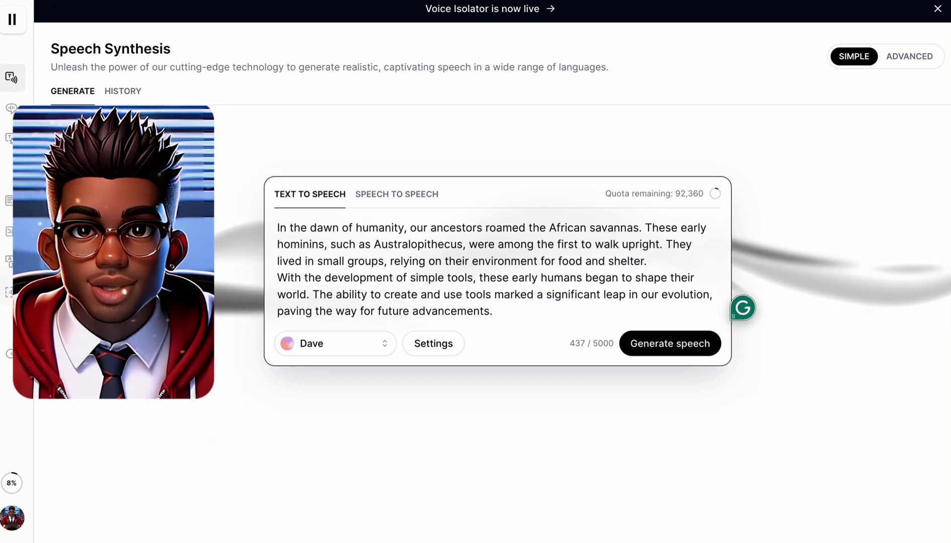
key("Return")
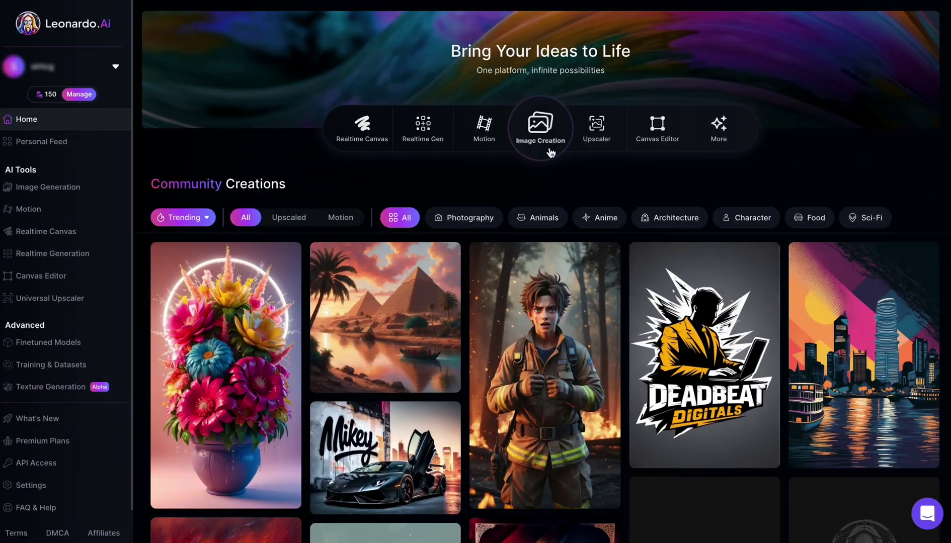
Step: Open Leonardo.Ai's Image Creation and generate images from ChatGPT's first Introduction prompt, "A vast landscape with mountains, rivers, and forests at dawn..."
left_click(550, 149)
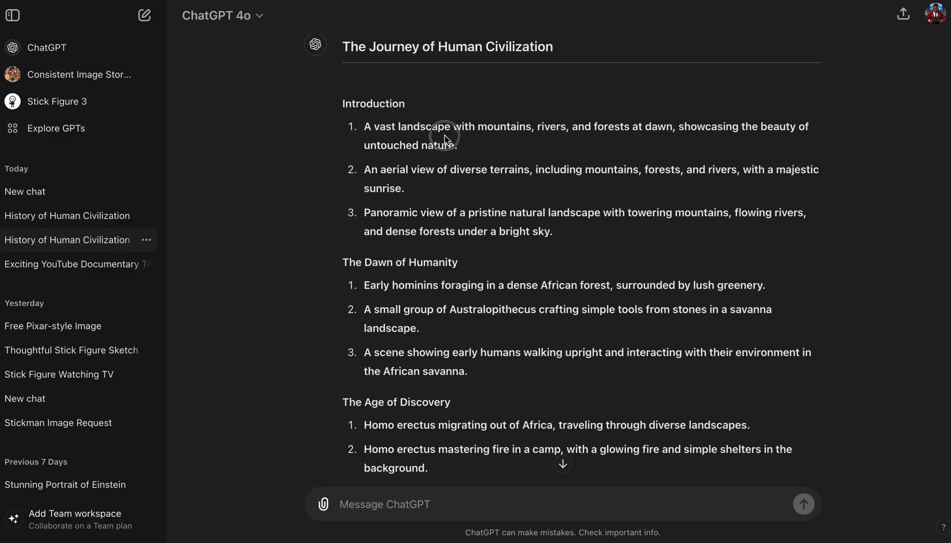
triple_click(444, 137)
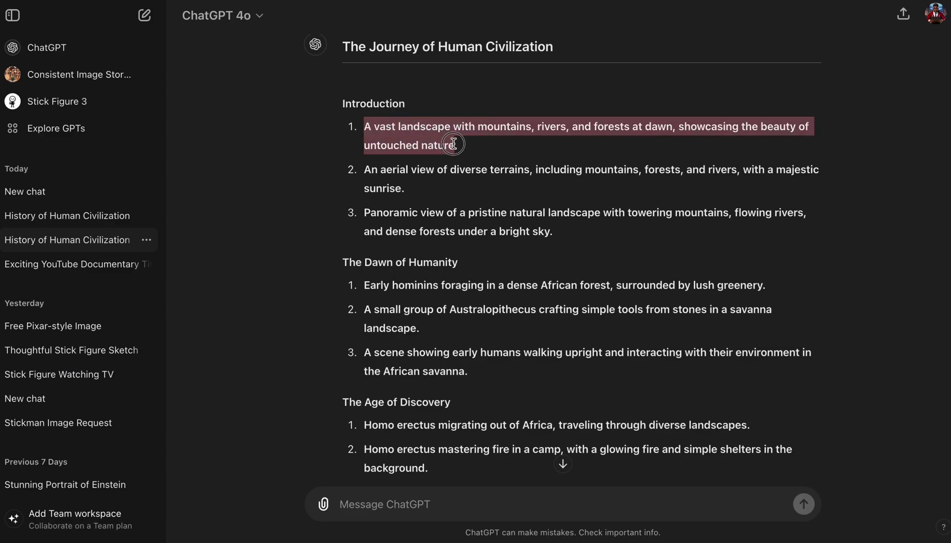
right_click(415, 145)
left_click(435, 173)
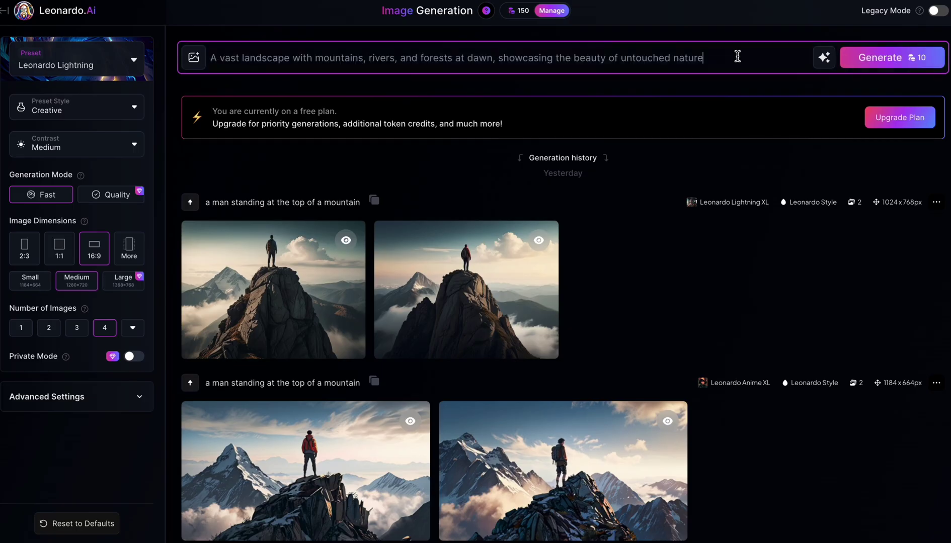
left_click(886, 58)
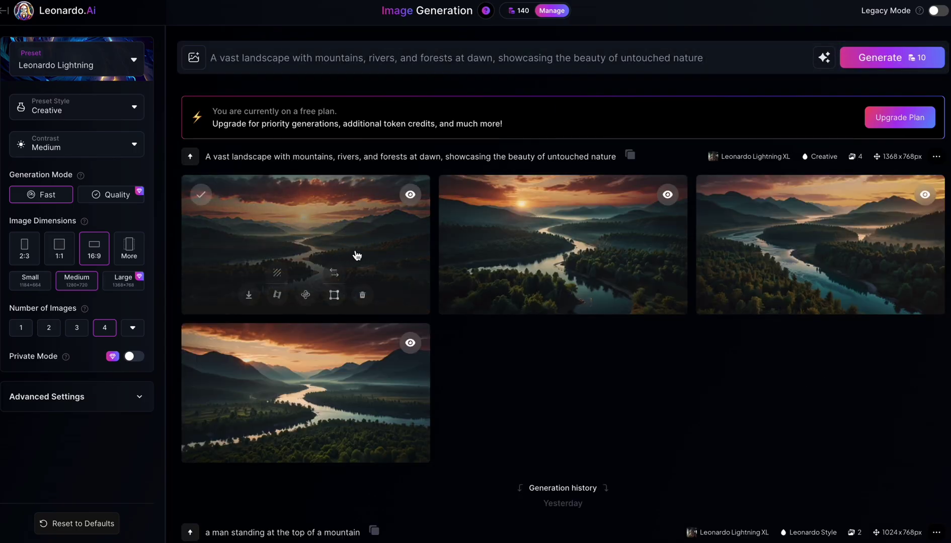
Step: View the generated dawn landscape images and the images of early hominins foraging in an African forest
left_click(365, 247)
left_click(913, 275)
left_click(913, 276)
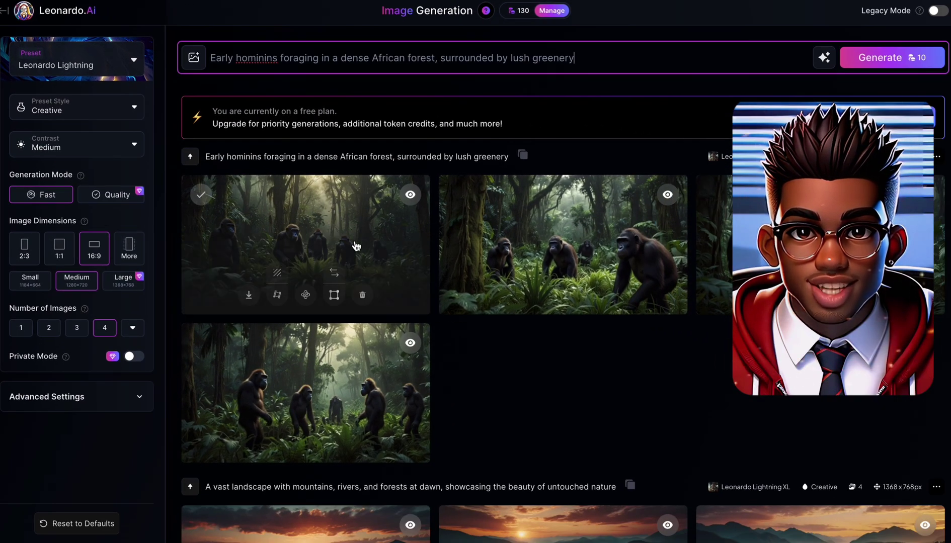
left_click(407, 282)
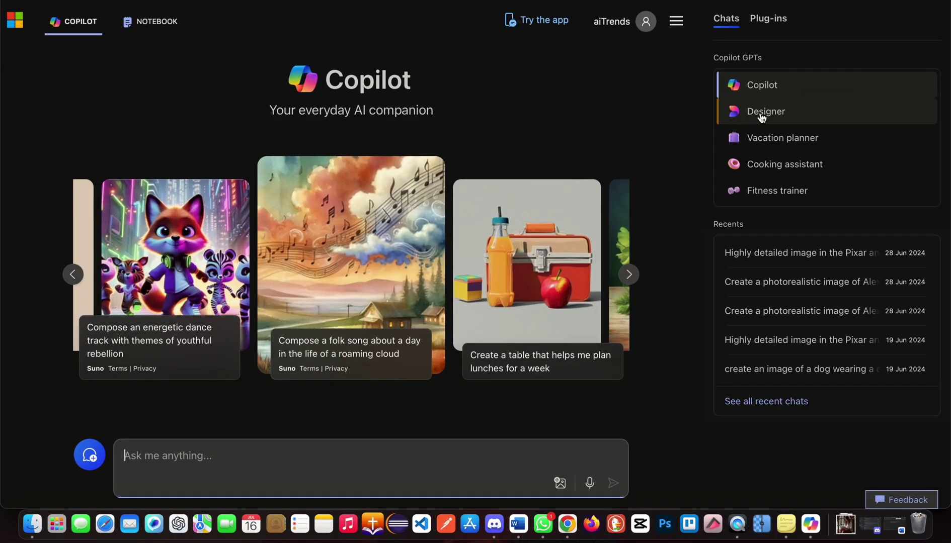
Step: Open Designer in Copilot and examine the dawn landscape images and the enlarged Australopithecus toolmaking images
left_click(762, 114)
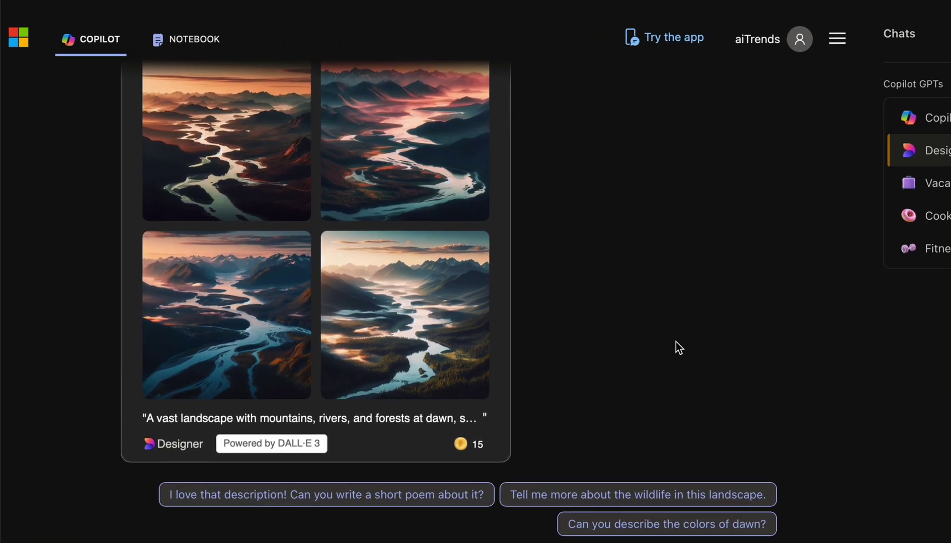
scroll(676, 348, "up", 3)
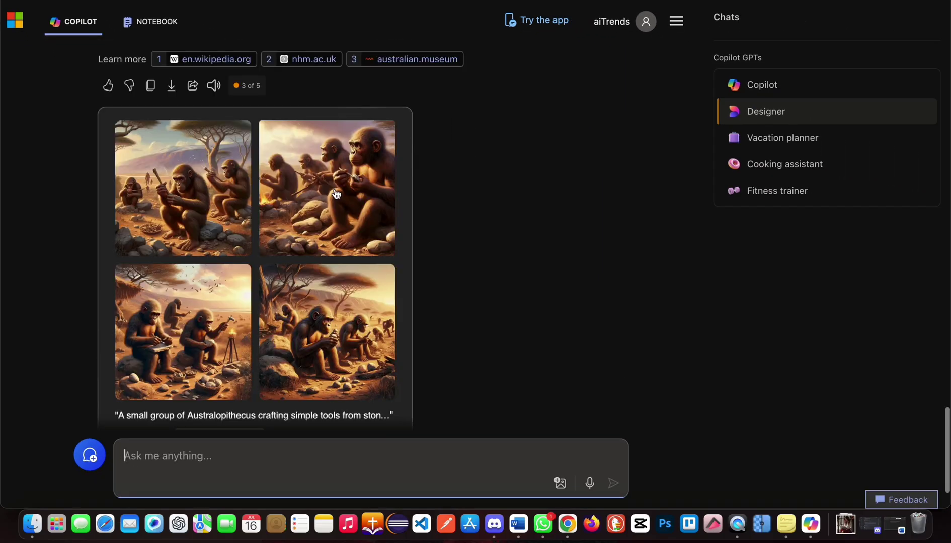
left_click(334, 187)
left_click(44, 263)
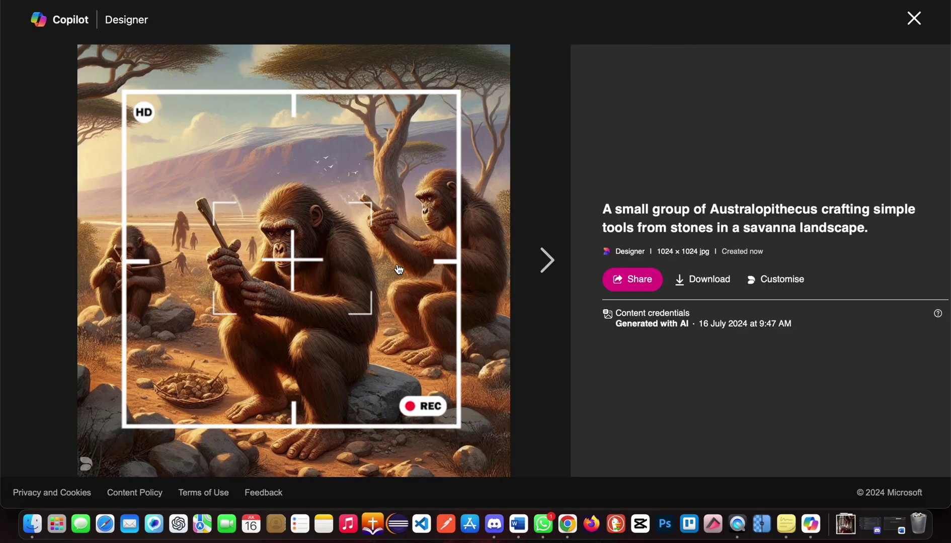
left_click(546, 260)
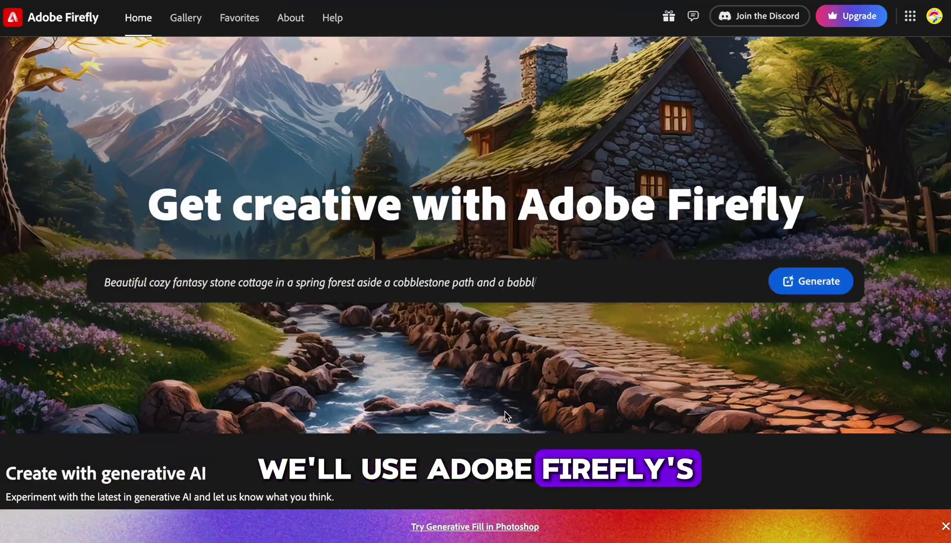
Step: Open Adobe Firefly's Generative fill and upload the downloaded image _86b55e83-f5eb-4a5d-b409-5e1fd6dd525b.jpg
scroll(505, 416, "down", 6)
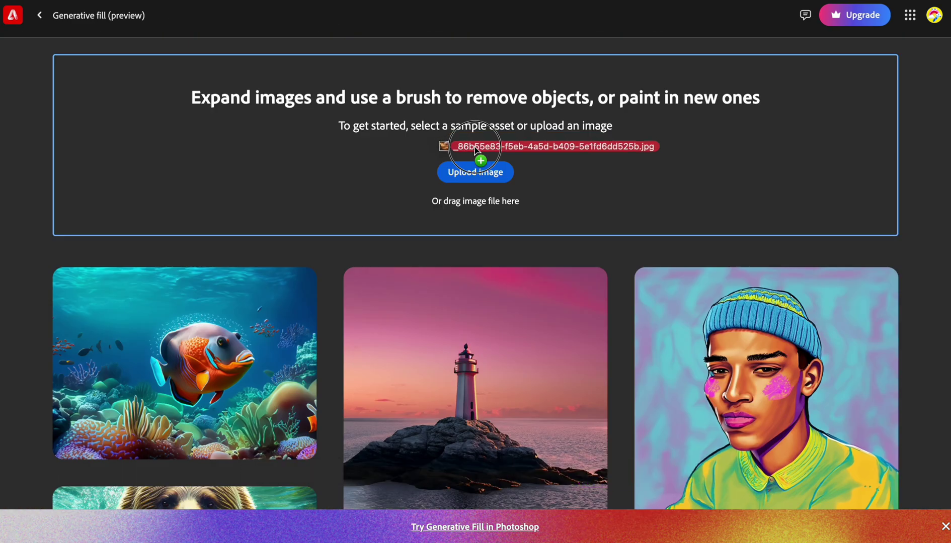
left_click_drag(476, 149, 476, 149)
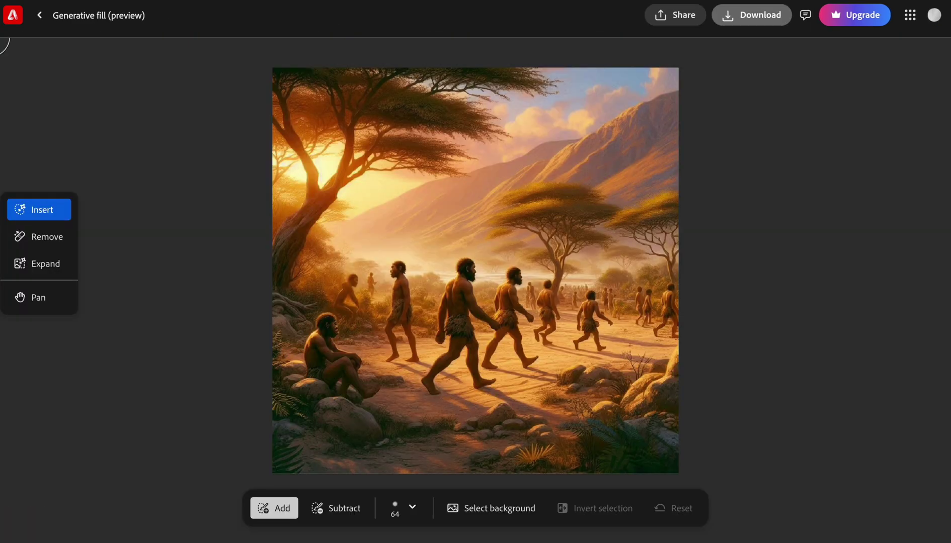
Step: Expand the image of walking early humans to Widescreen (16:9), extend its bottom edge slightly, and generate the fill
left_click(44, 275)
left_click(552, 513)
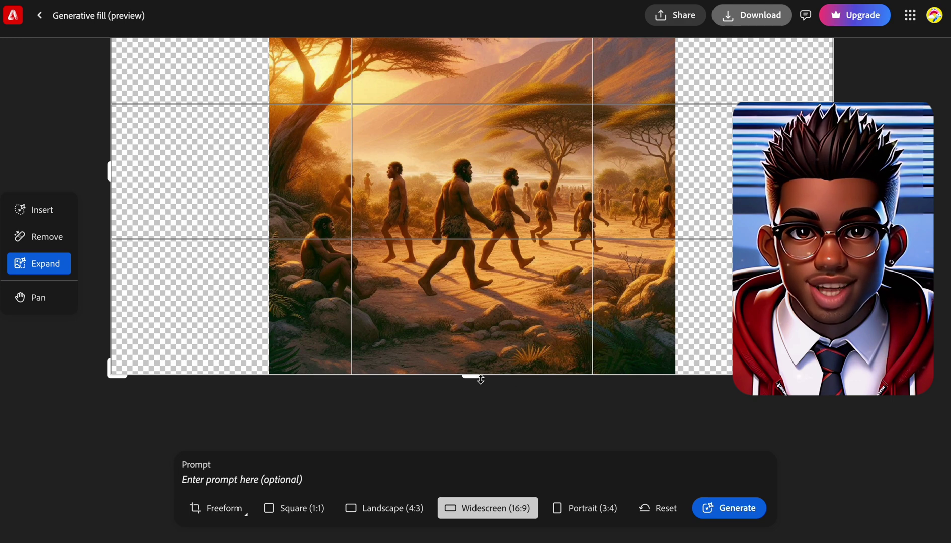
left_click_drag(480, 379, 483, 406)
left_click(743, 518)
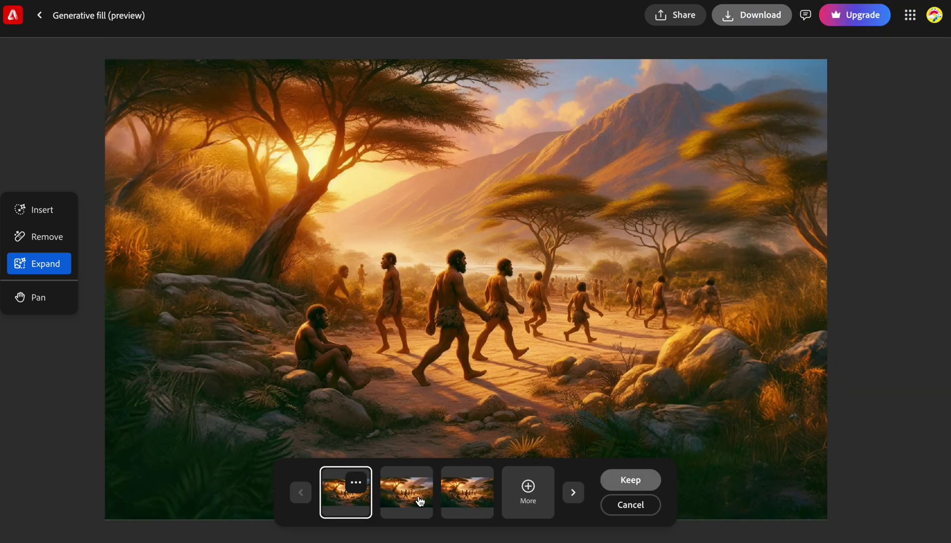
Step: Compare the three generated variations of the expanded image and select the second one
left_click(420, 498)
left_click(478, 501)
left_click(387, 498)
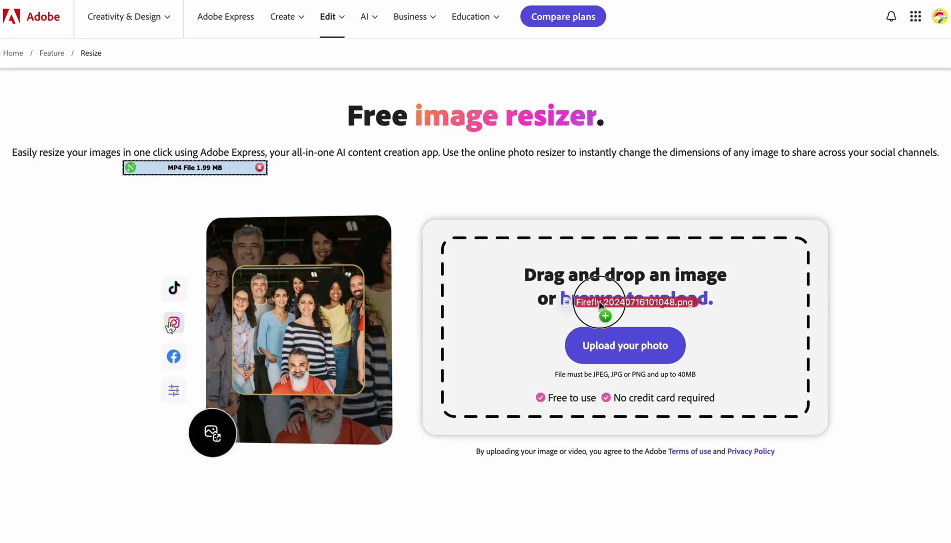
Step: Upload the expanded Firefly PNG to Adobe Express's free image resizer
left_click_drag(599, 304, 599, 302)
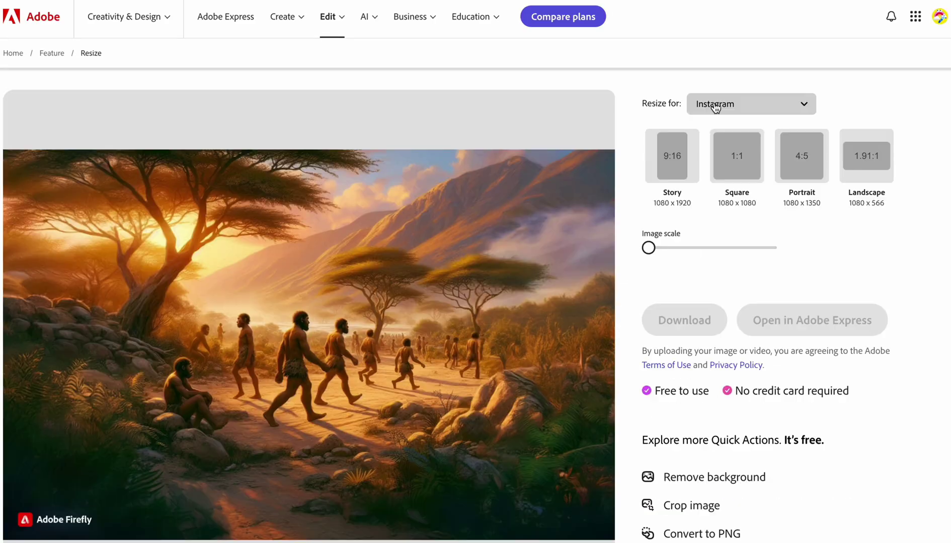
Step: Set the image to be resized for YouTube using the 16:9 Thumbnail size, 1280 x 720
left_click(716, 108)
left_click(725, 198)
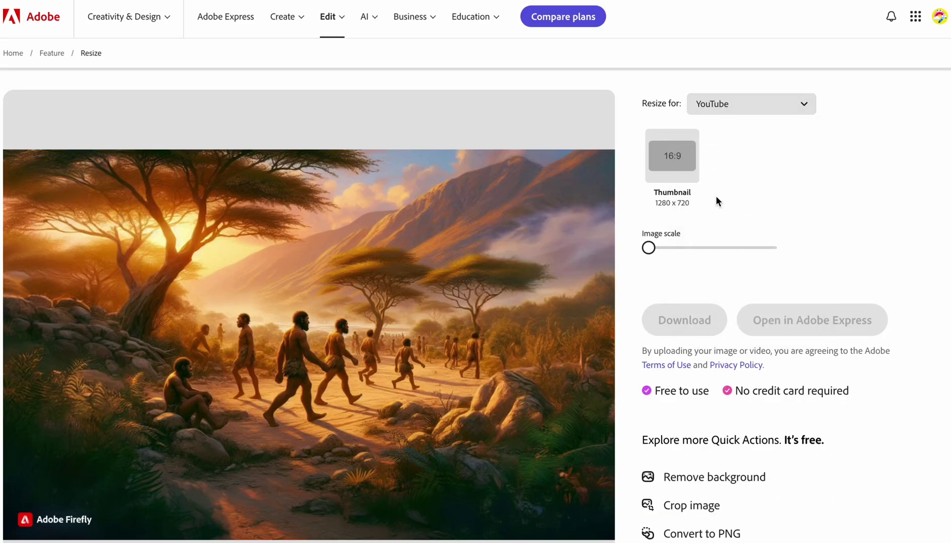
left_click(674, 158)
Step: Reposition the image of walking early humans within the YouTube thumbnail frame and download the resized file
scroll(618, 425, "down", 3)
left_click_drag(464, 327, 474, 263)
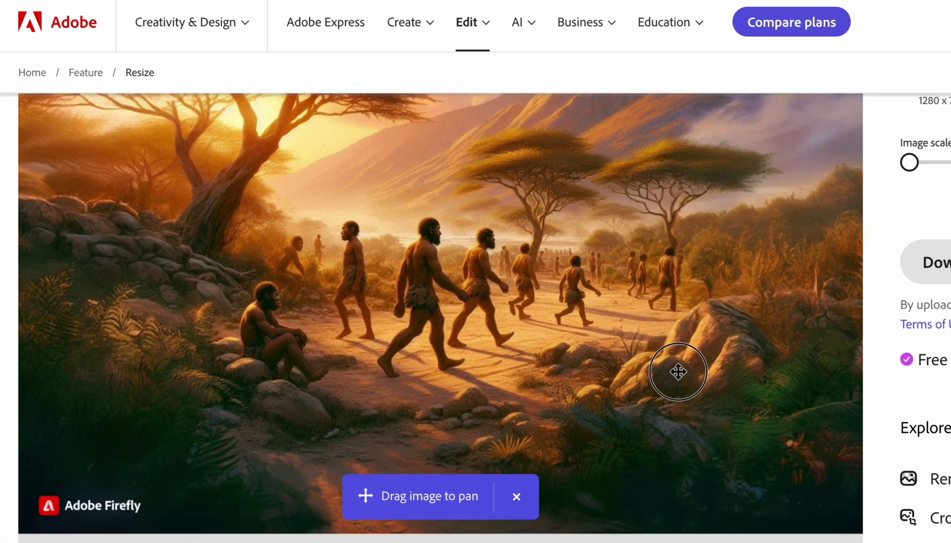
left_click_drag(678, 378, 686, 440)
left_click_drag(613, 318, 628, 404)
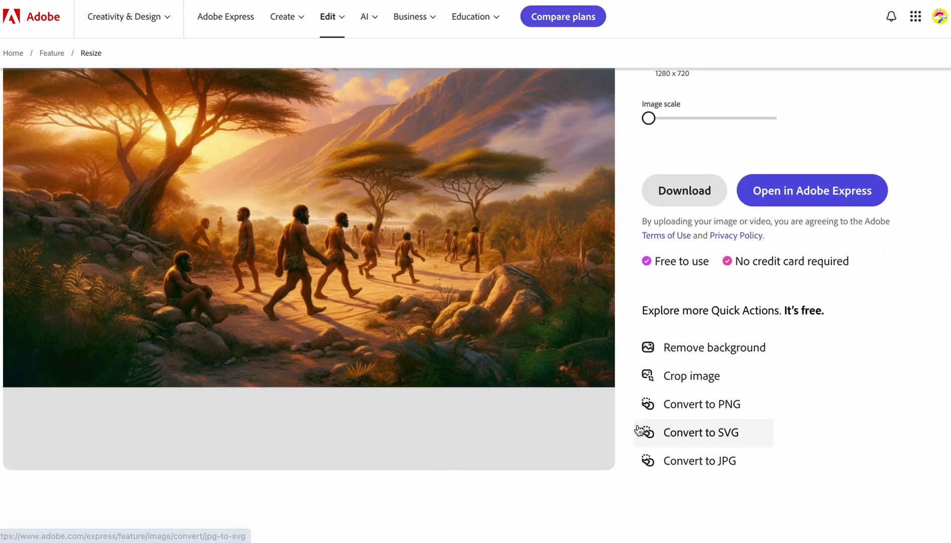
scroll(638, 430, "up", 1)
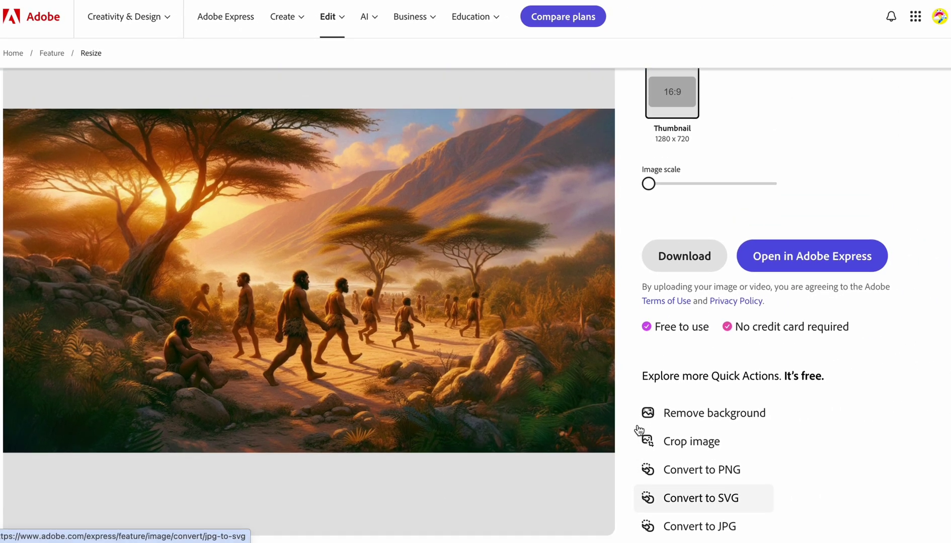
left_click(689, 259)
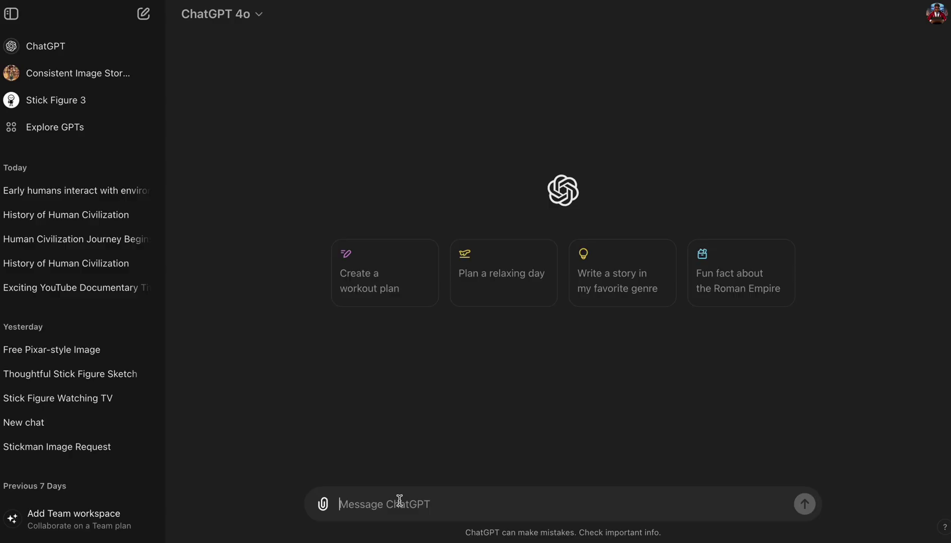
Step: In ChatGPT, generate a realistic 16:9 scene of early humans in the African savanna, request a "close up view", and regenerate that reply
key("ctrl+v")
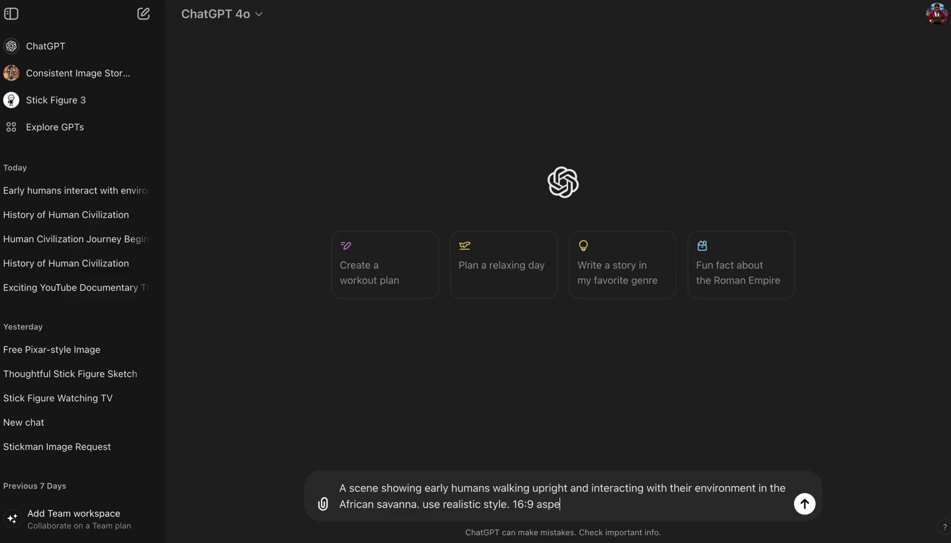
key("Return")
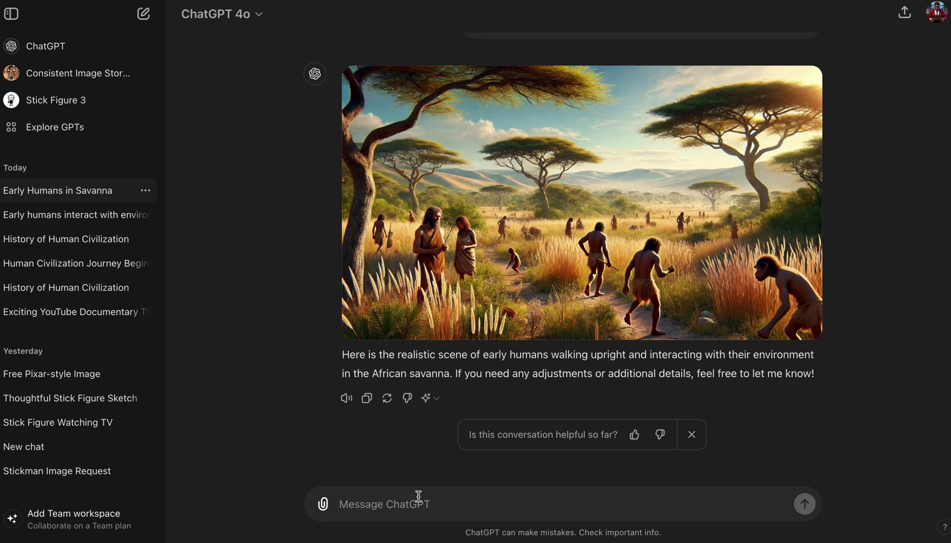
type("view")
key("Return")
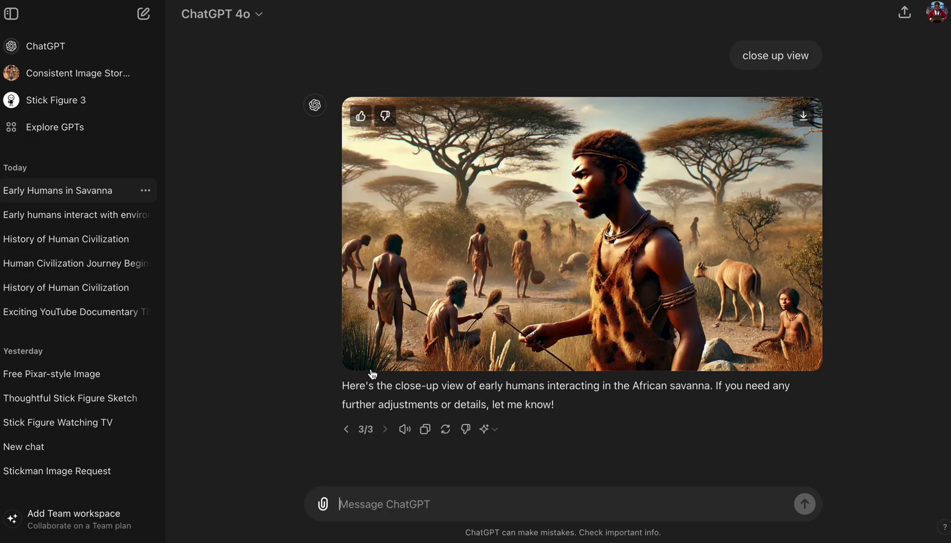
left_click(446, 430)
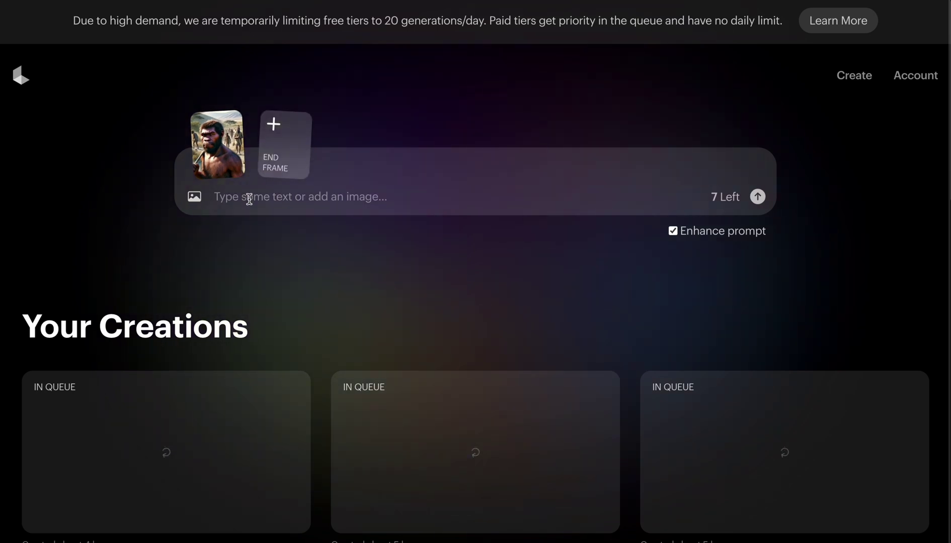
Step: In Luma, generate a video from the start-frame image, prompting for Homo erectus migrating out of Africa with "slowly zoom in", and browse the creations
type("Homo erectus migrating out of Africa, traveling through diverse landscapes. The focus is on a small group of Homo erectus")
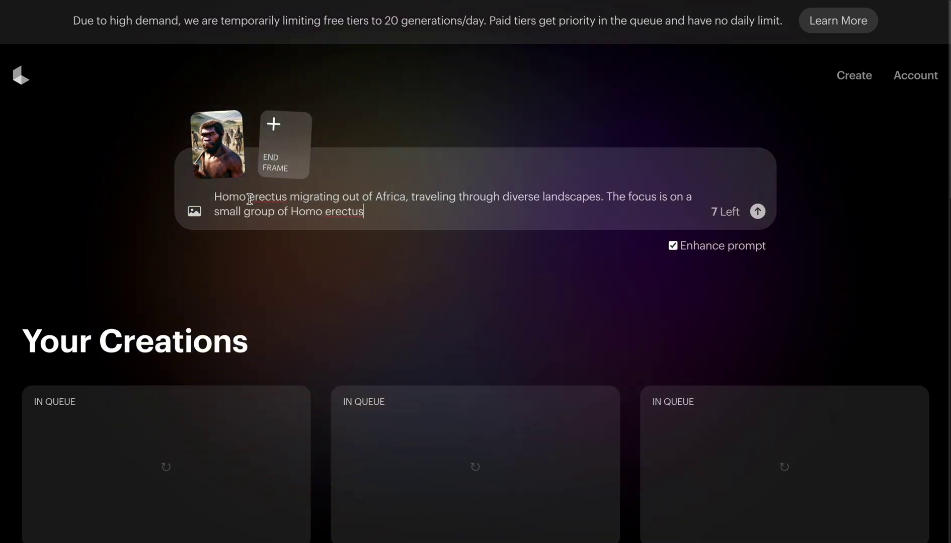
type(". slowly")
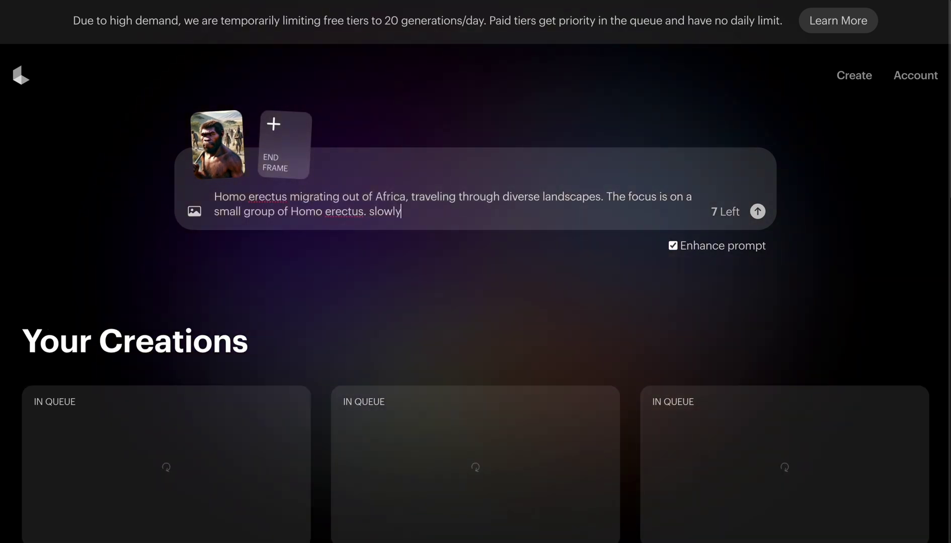
type(" zoom")
key("Return")
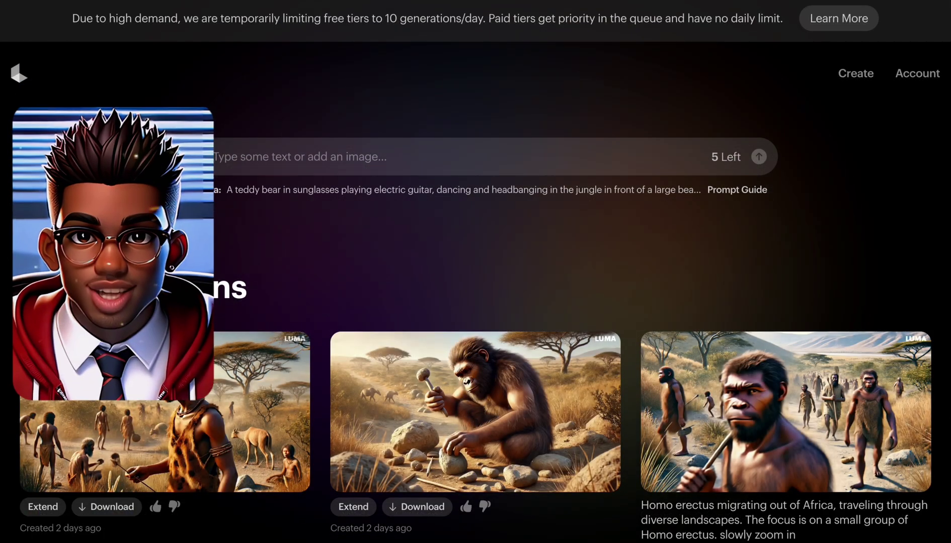
scroll(788, 442, "down", 4)
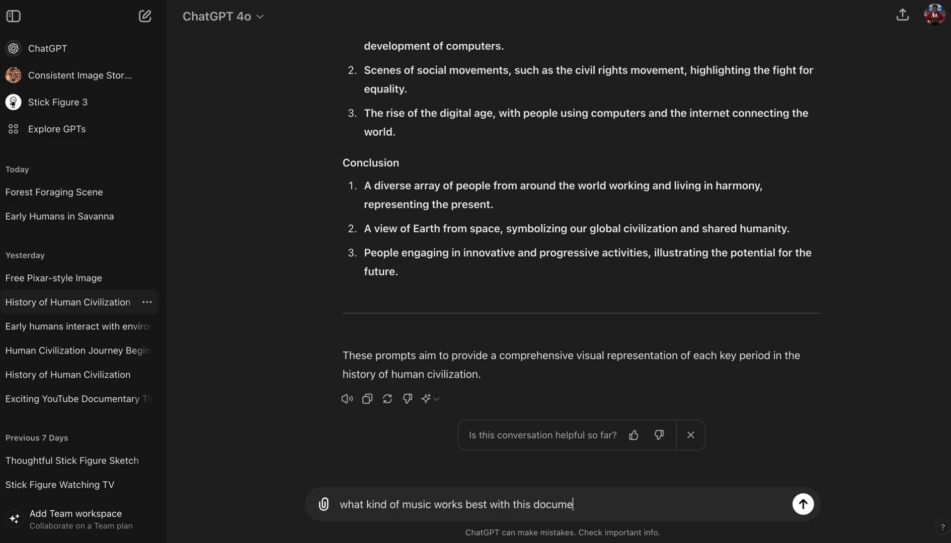
Step: Ask ChatGPT "what kind of music works best with this documentary" and review its suggestions for each historical period
type("y")
key("Return")
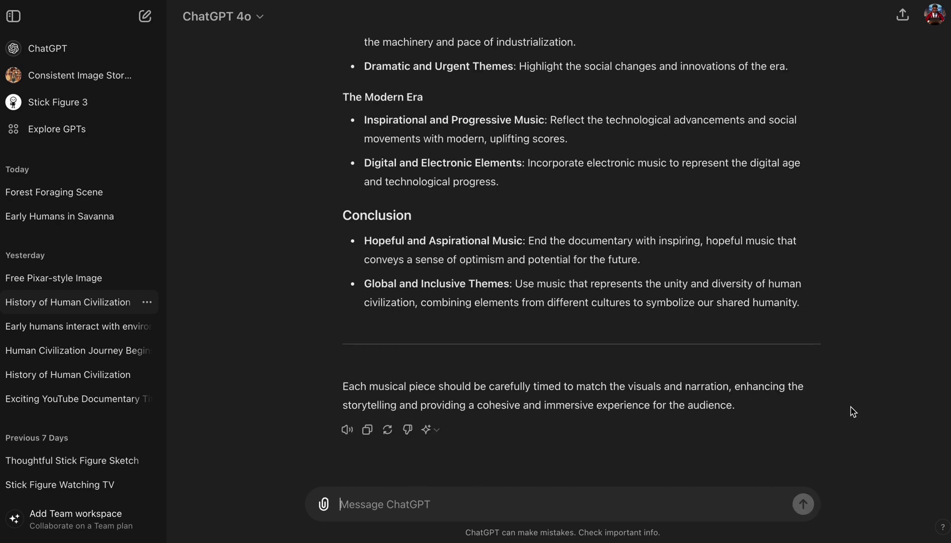
scroll(851, 323, "up", 15)
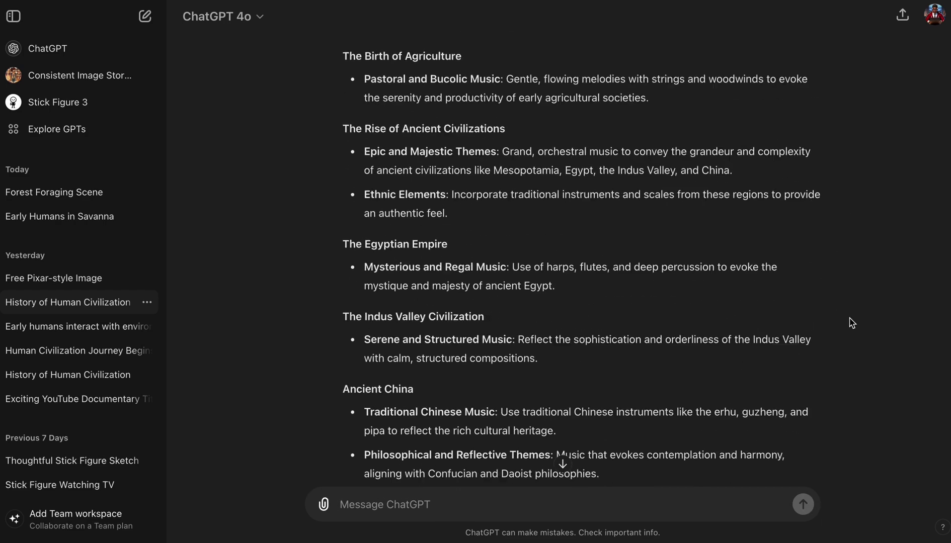
scroll(852, 323, "up", 7)
scroll(852, 323, "down", 3)
scroll(852, 322, "up", 3)
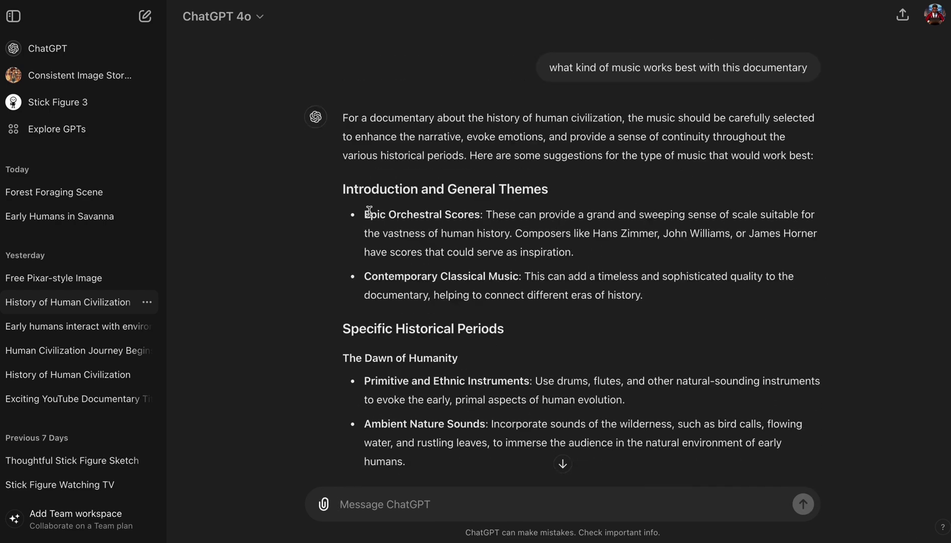
Step: Take the Epic Orchestral Scores suggestion and search YouTube Studio's Audio library for orchestral music
right_click(462, 216)
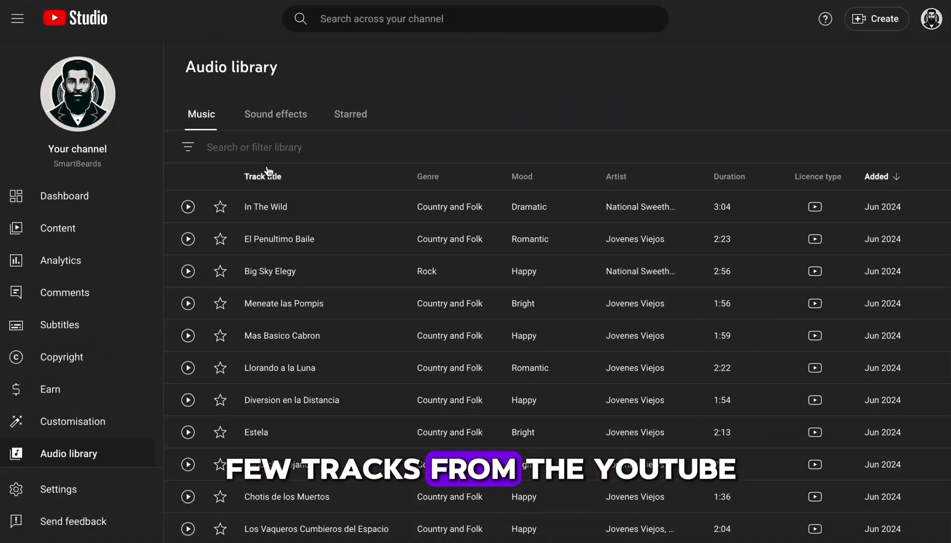
type("Orchestral")
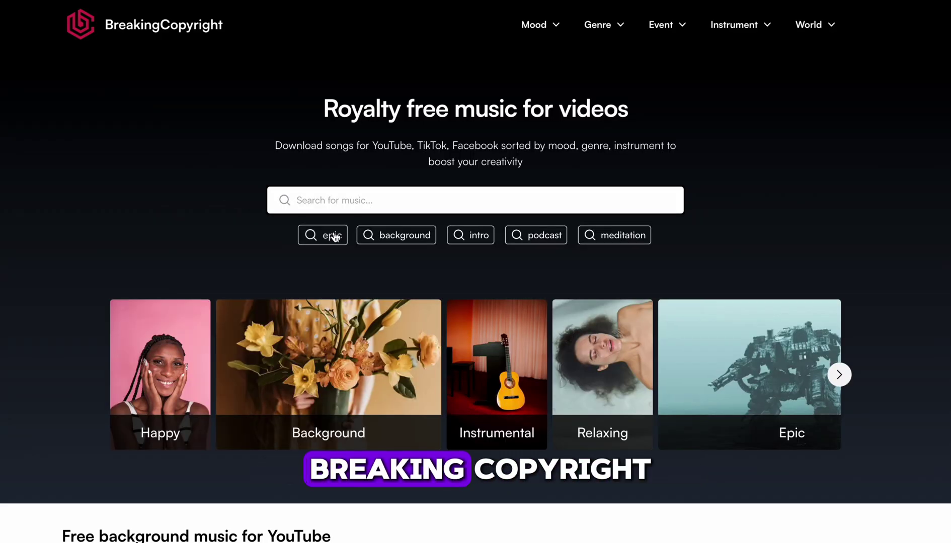
Step: On BreakingCopyright, browse epic and orchestral music, check the licence of the track Titan, and expand its details
left_click(333, 235)
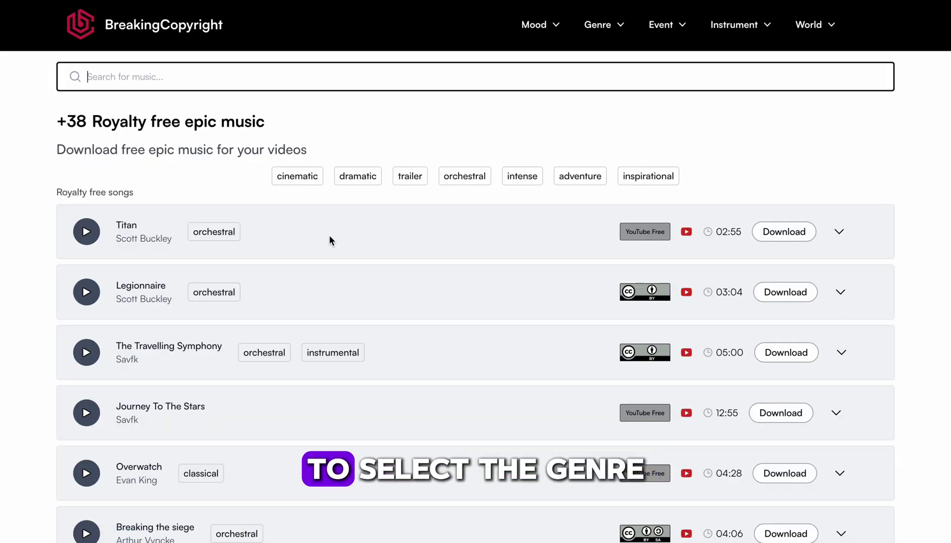
left_click(470, 180)
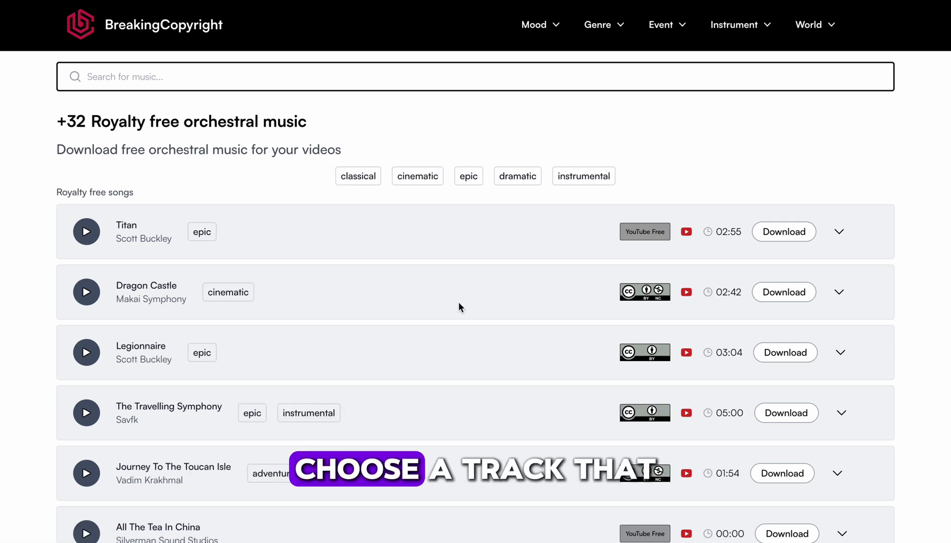
mouse_move(645, 233)
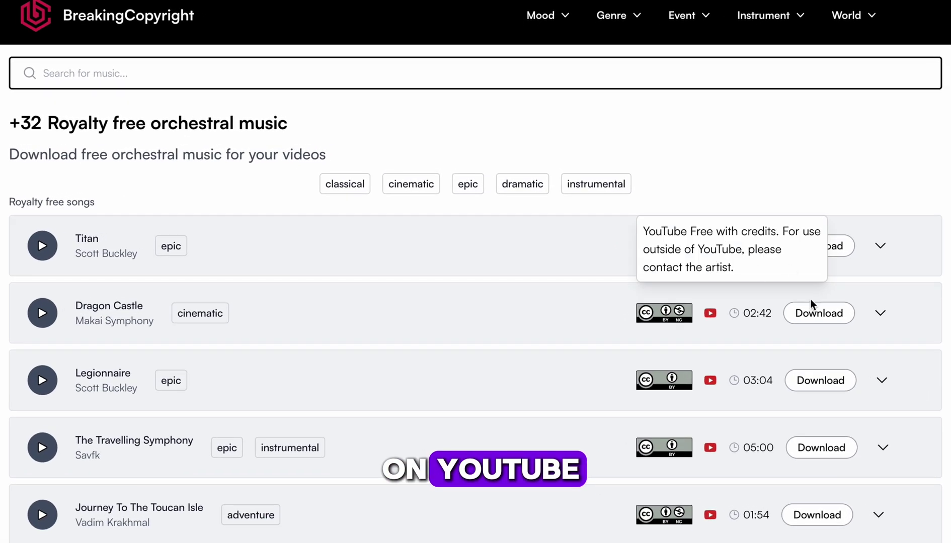
left_click(881, 248)
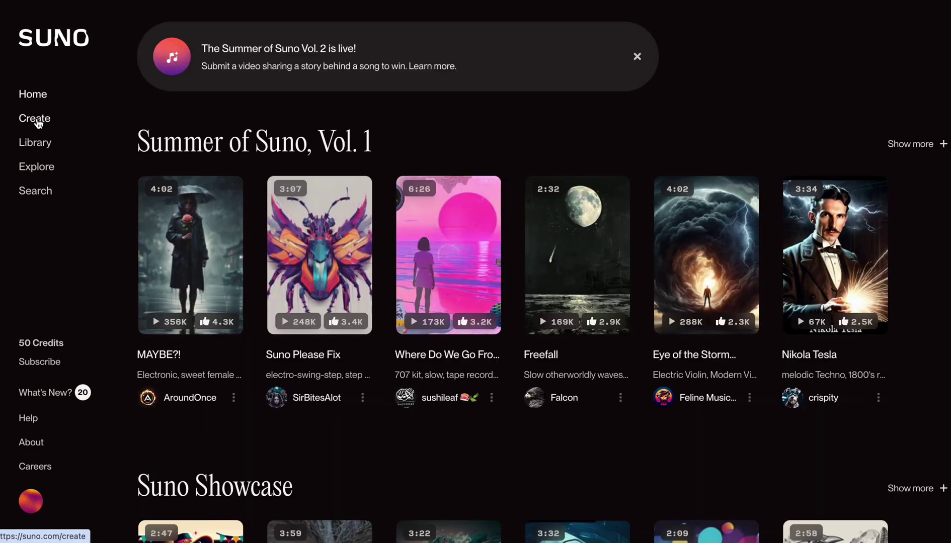
Step: Open Suno's song creation page and generate an instrumental track
left_click(35, 119)
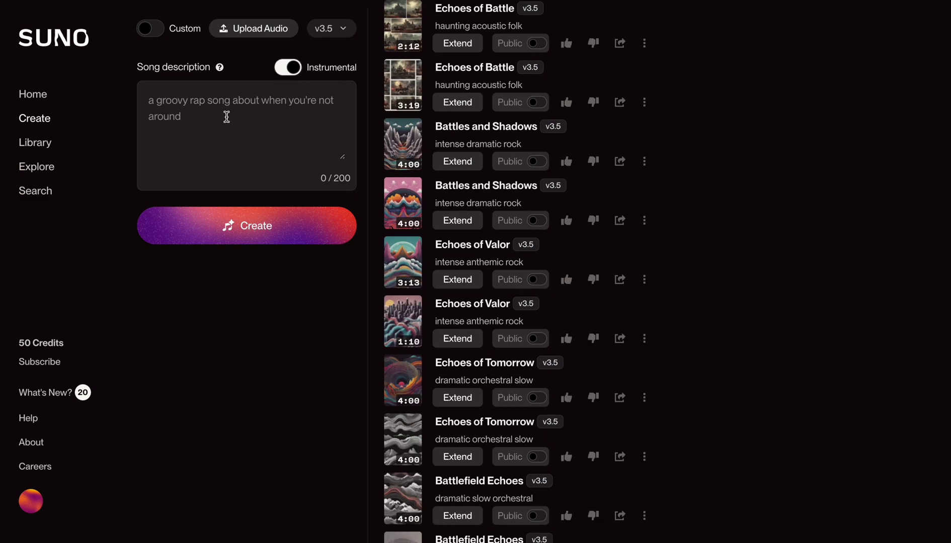
left_click(226, 225)
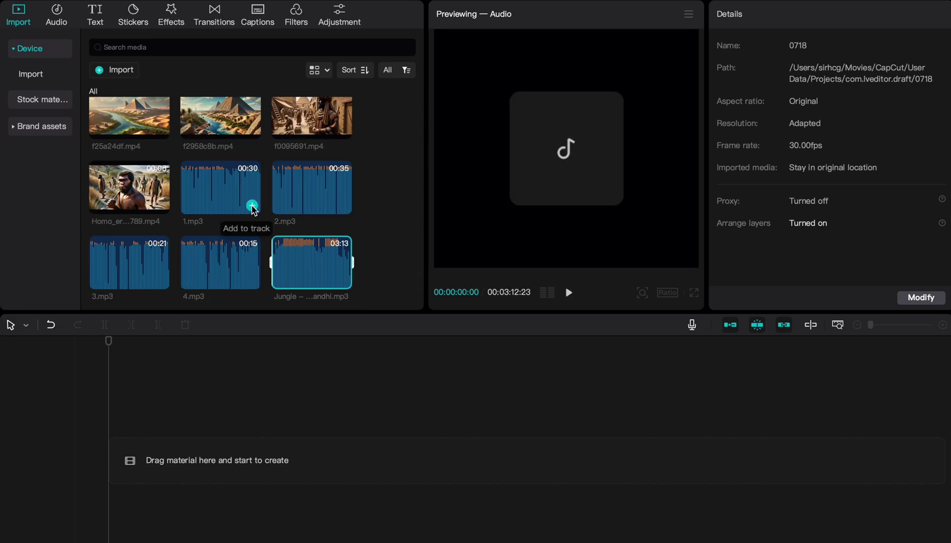
Step: In CapCut, add 1.mp3 to the timeline, place video clips above it starting with the sunrise river valley, and play the edit
left_click(252, 206)
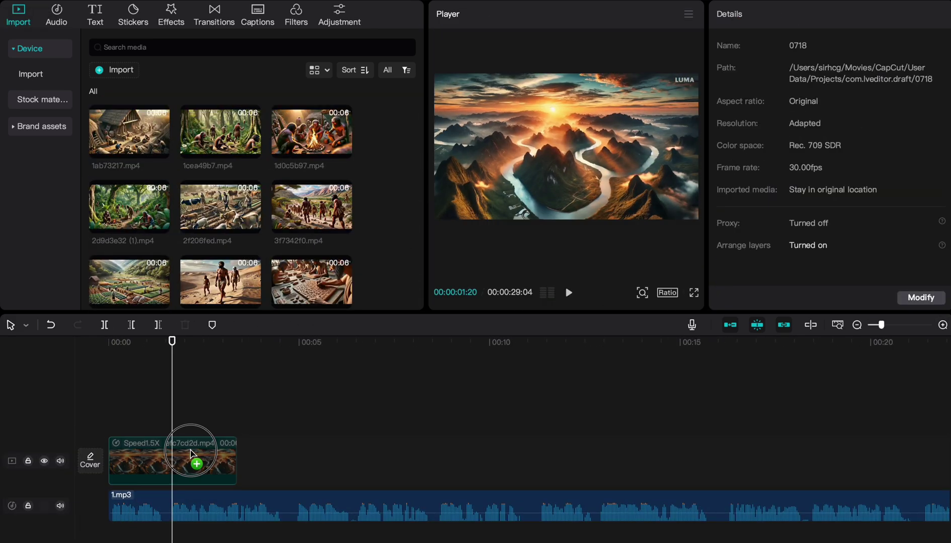
left_click_drag(191, 453, 191, 453)
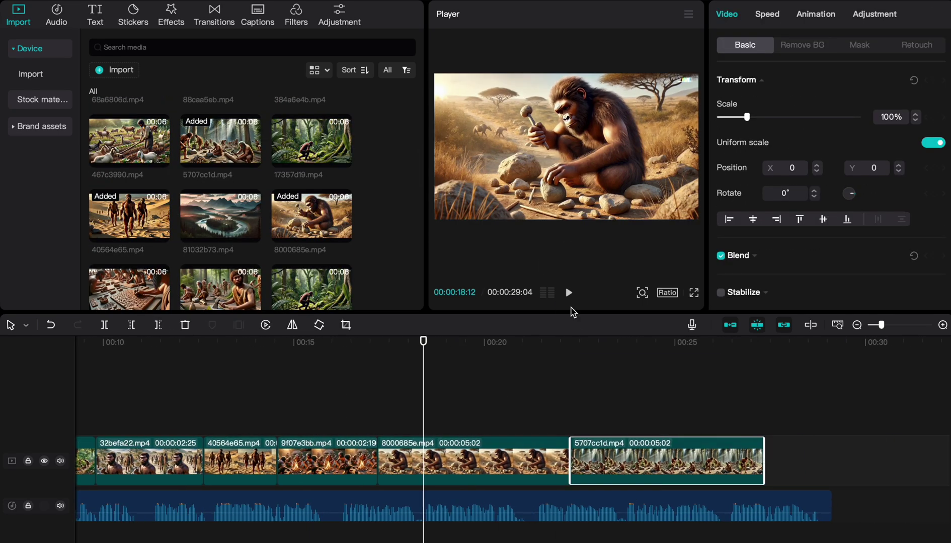
left_click(569, 293)
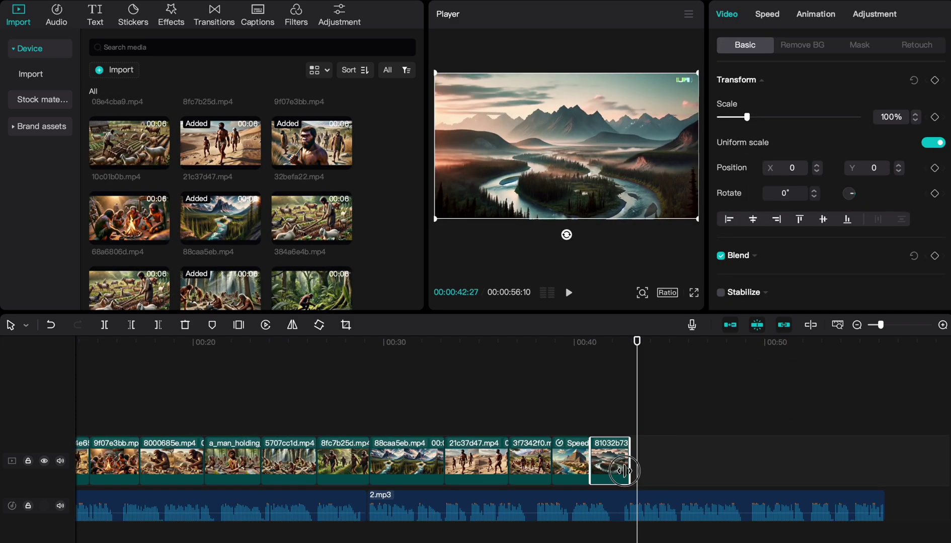
Step: Append the clips 384a6e4b.mp4 and 56056495.mp4 to the end of the video track above 2.mp3
left_click_drag(311, 211, 655, 461)
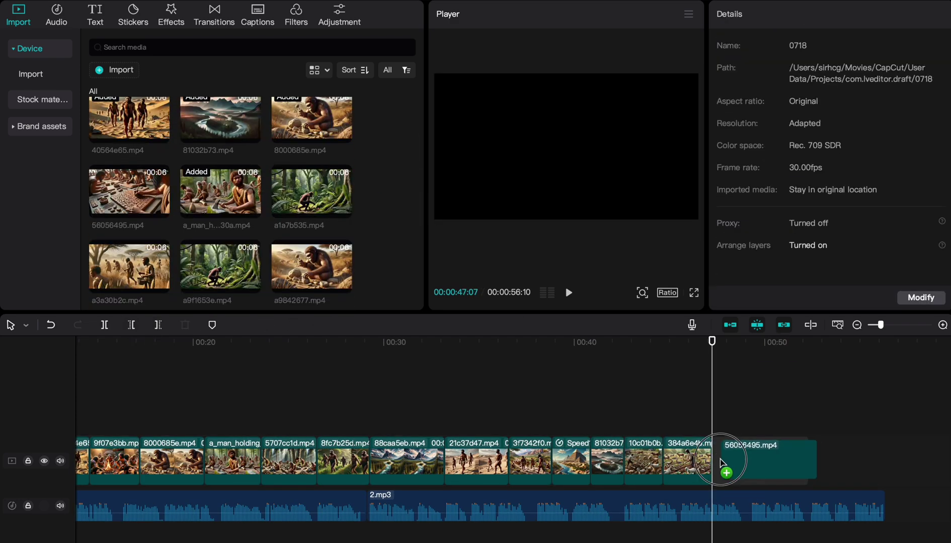
left_click_drag(724, 469, 802, 486)
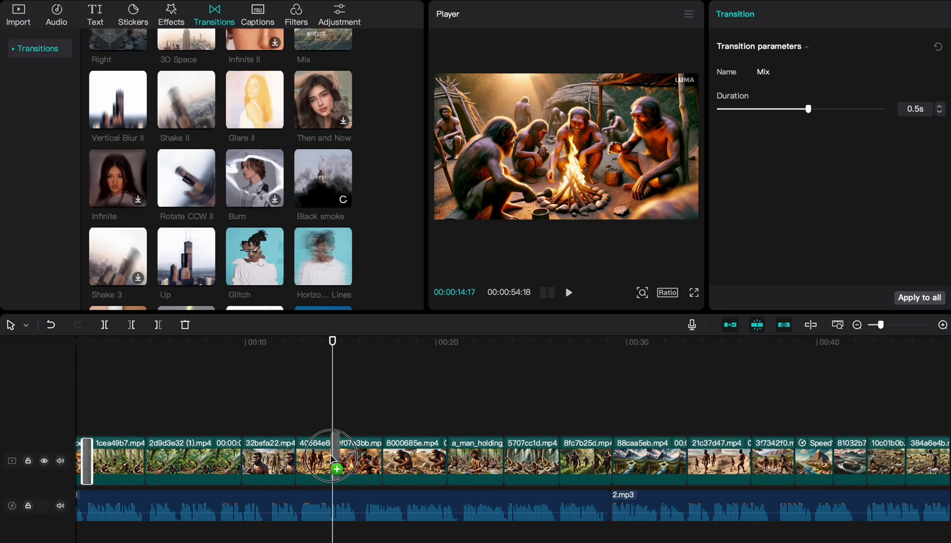
Step: Try the Black smoke and Then and Now transitions between clips, and apply a 0.3 s Mix transition to all clips
left_click_drag(332, 460, 354, 492)
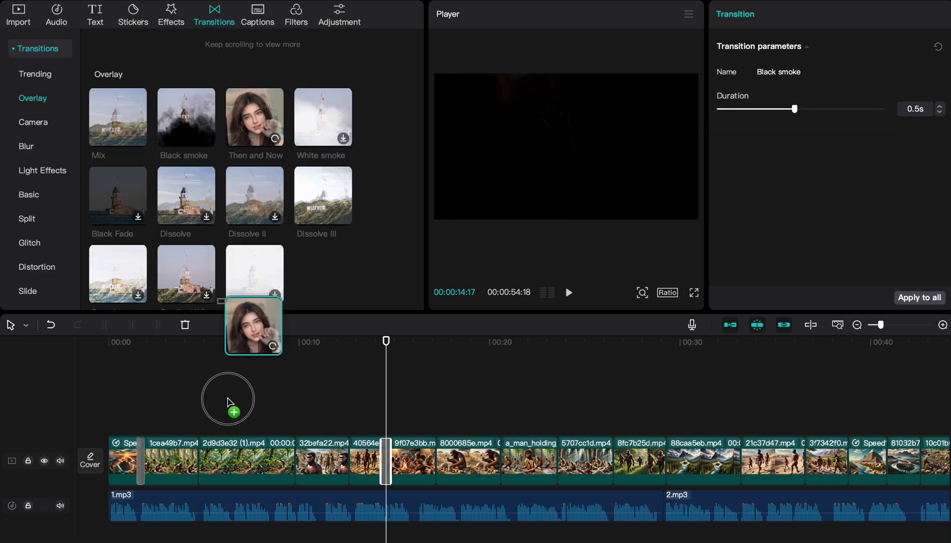
left_click_drag(229, 399, 193, 461)
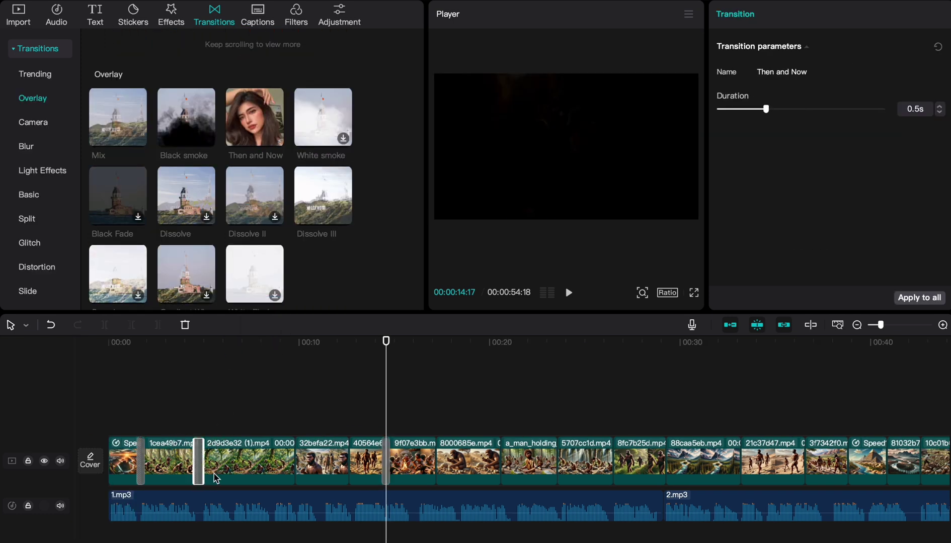
left_click_drag(118, 244, 294, 468)
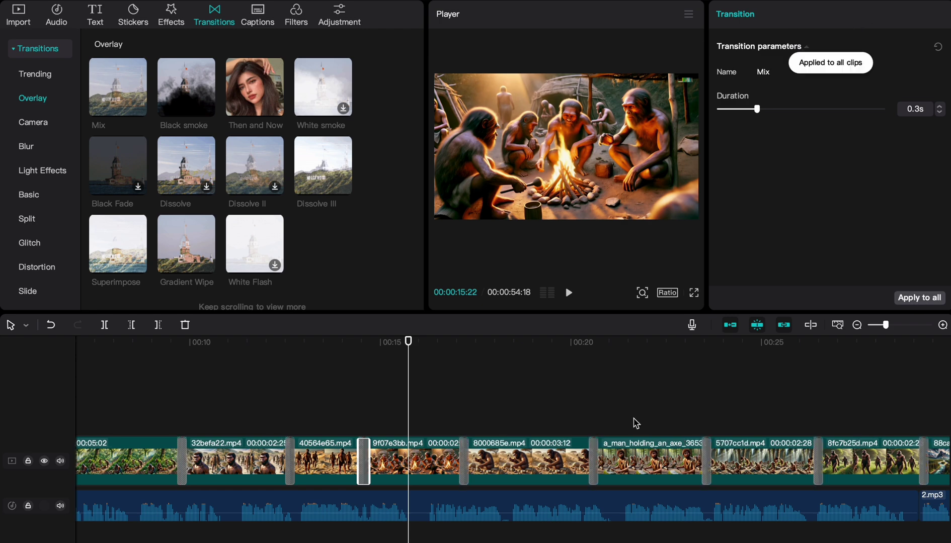
Step: Add the Clear filter above the video track and stretch it over the full length of the edit
left_click(291, 10)
left_click_drag(117, 123, 629, 420)
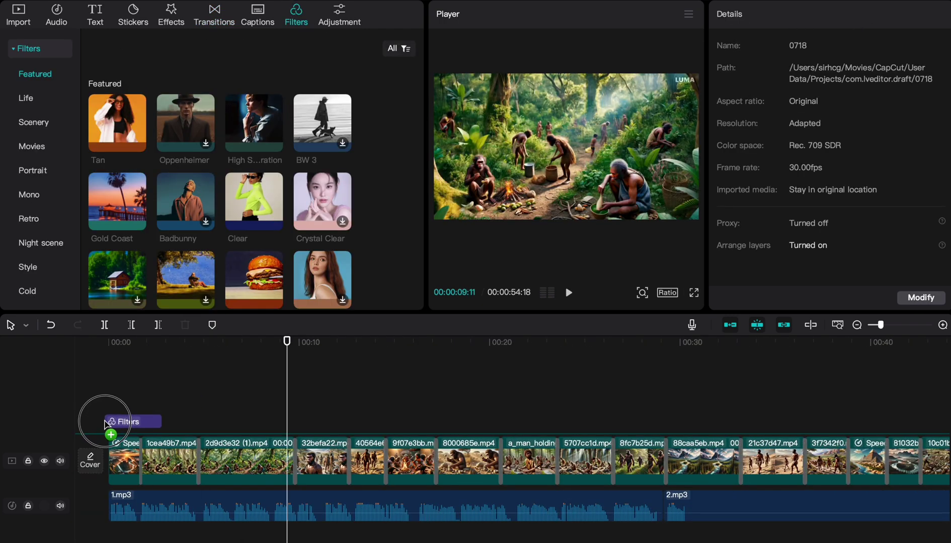
left_click(857, 325)
left_click(857, 325)
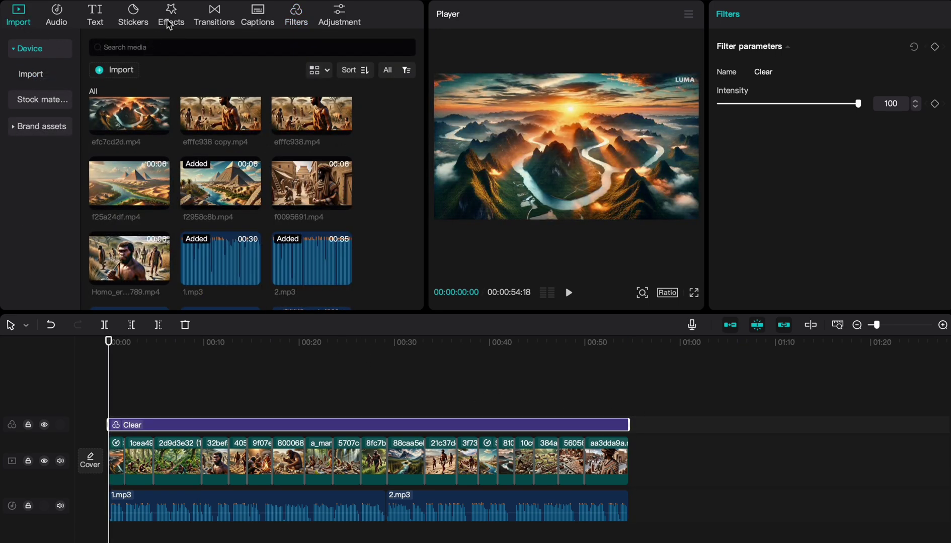
Step: Apply the Fire effect from the Nature effects to the campfire clip and lower its Atmosphere
left_click(166, 23)
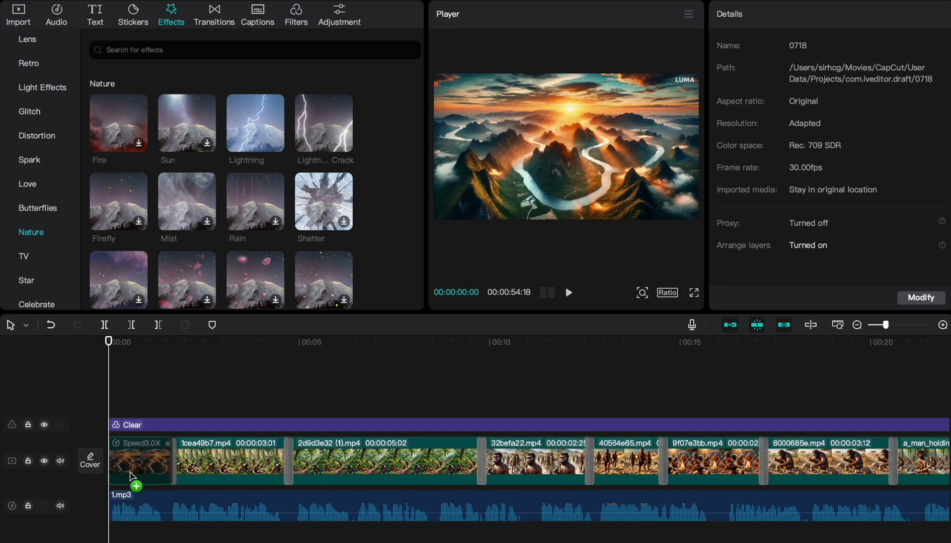
left_click_drag(132, 484, 133, 483)
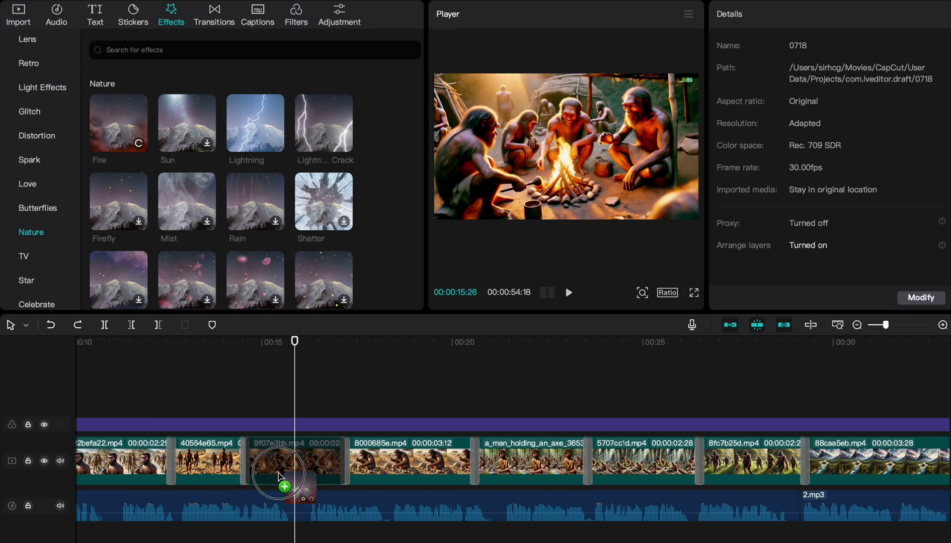
left_click_drag(282, 486, 300, 476)
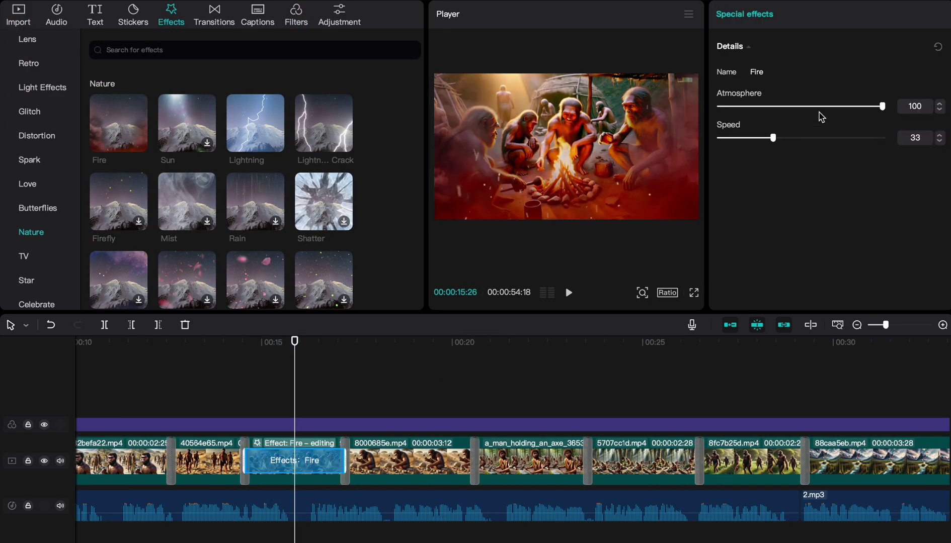
left_click(793, 107)
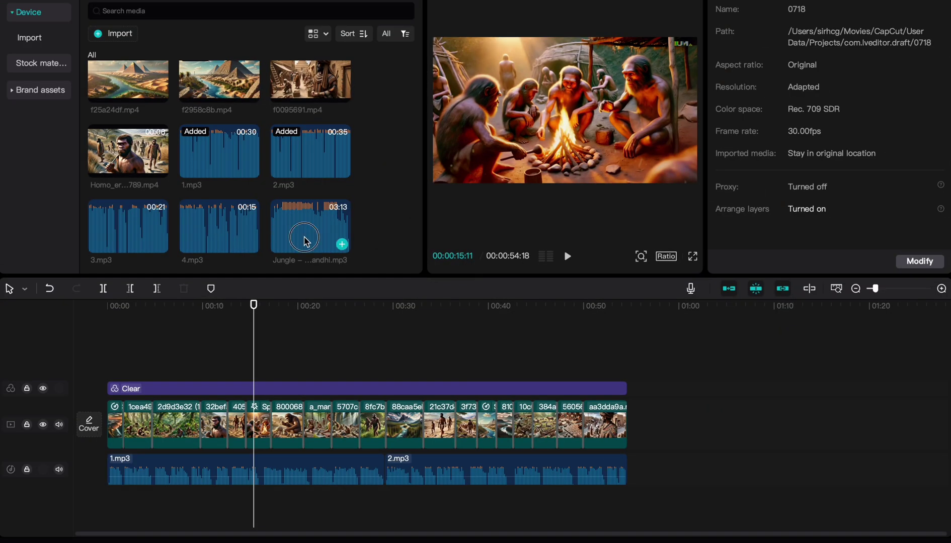
Step: Add the Jungle music below the narration at -15 dB with a 3.5 s fade-in and 3.8 s fade-out, trimmed to the video's end
left_click_drag(304, 240, 109, 513)
left_click(159, 510)
key("space")
left_click_drag(824, 47, 805, 54)
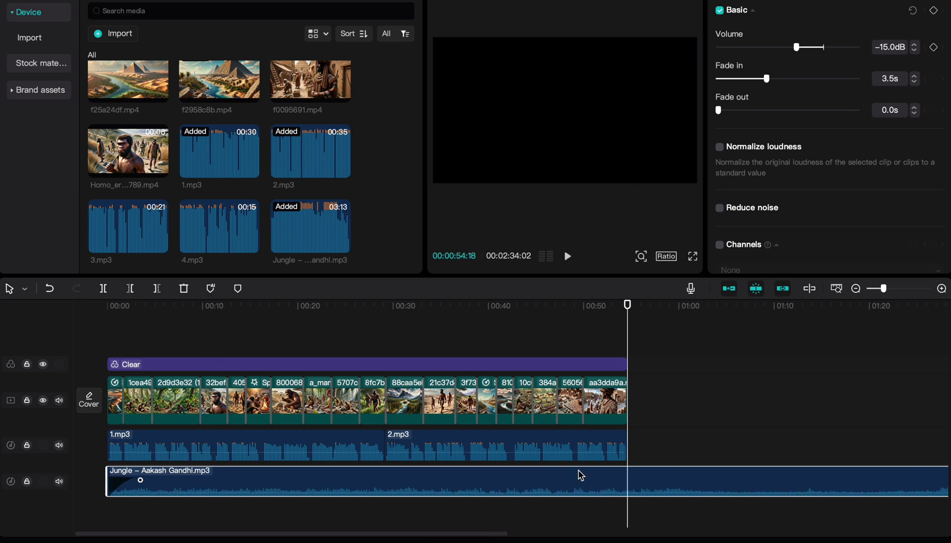
key("w")
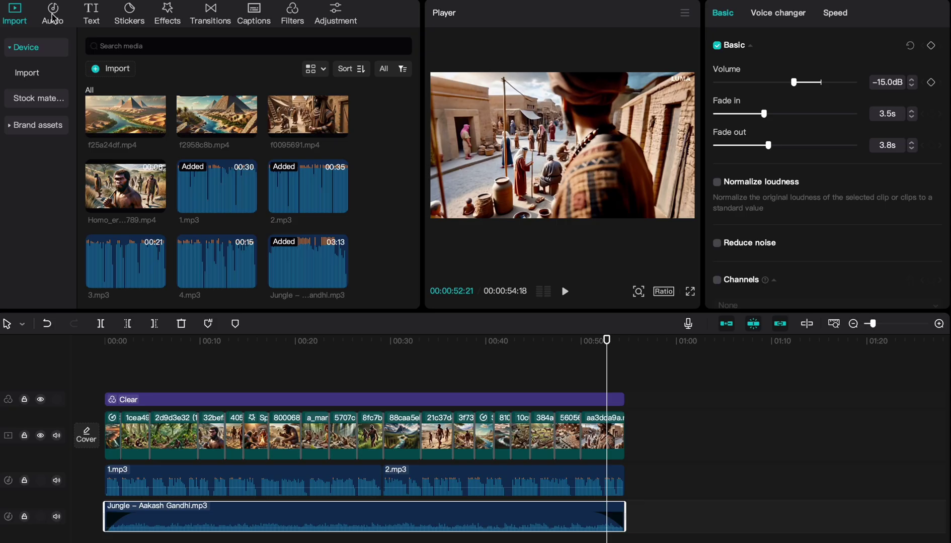
Step: Add the sound effect "The crackling fire and the sound of fire" under the campfire clip and trim it to the clip's end
left_click(53, 16)
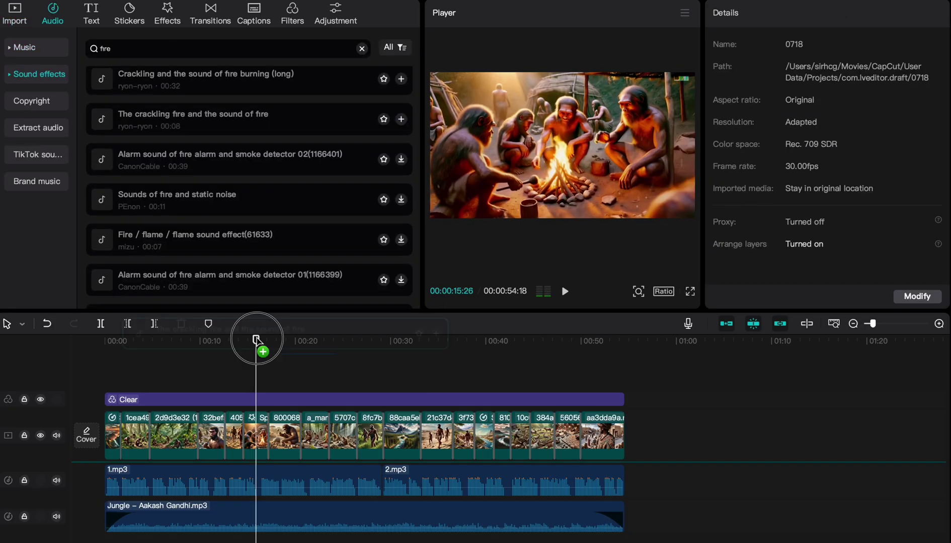
left_click_drag(255, 340, 251, 470)
scroll(320, 346, "up", 3)
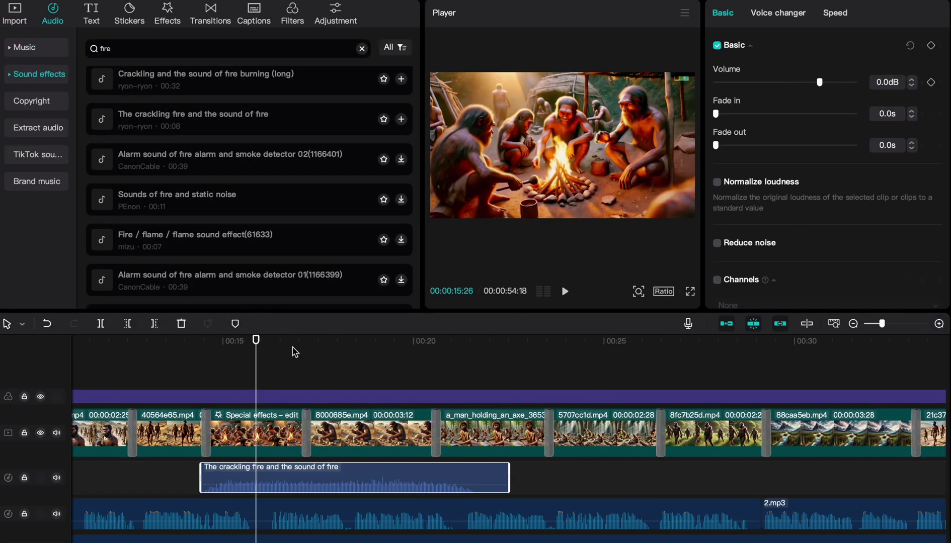
left_click(306, 342)
key("w")
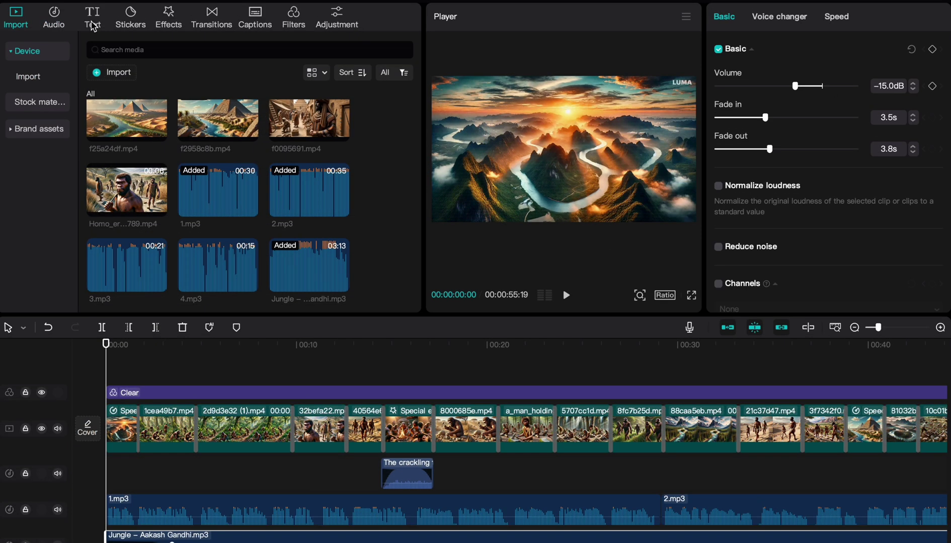
Step: Generate English auto captions for the whole edit and give them a caption animation that highlights each spoken word in purple
left_click(92, 19)
left_click(41, 159)
left_click(403, 304)
left_click(908, 52)
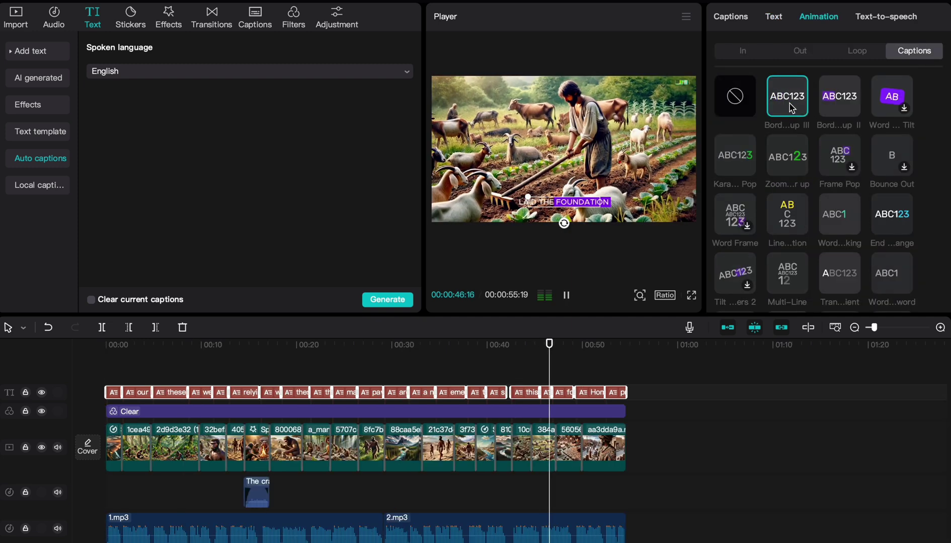
Step: Set the font of all captions to Komika Axis
left_click(774, 17)
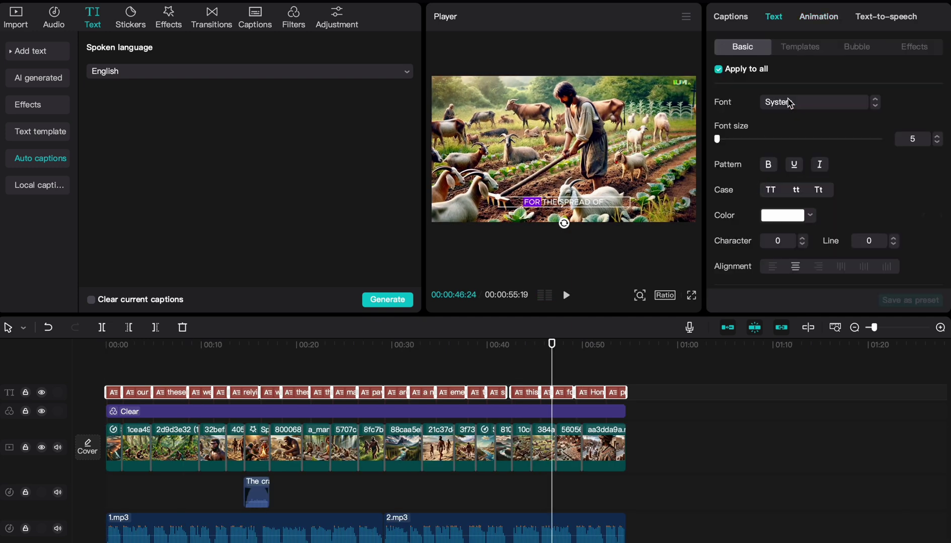
left_click(789, 102)
left_click(818, 170)
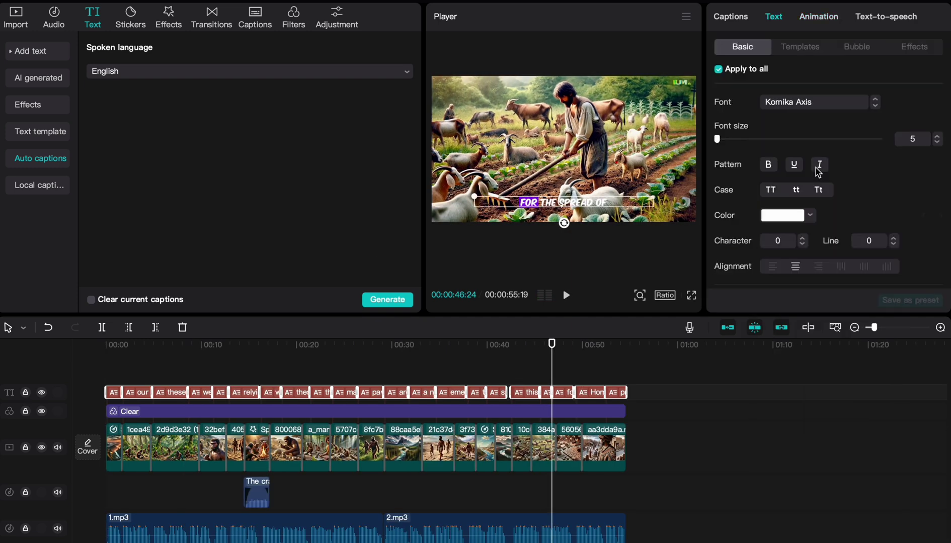
scroll(731, 271, "down", 10)
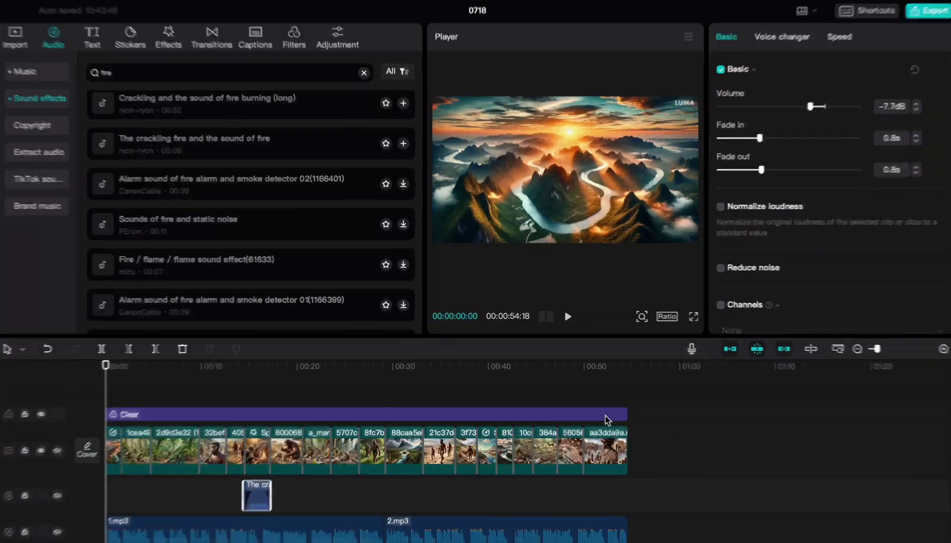
Step: Export the finished edit, and download its enhanced full HD version (2604 x 1440 px) from Vmake AI's Video Quality Enhancer
left_click(930, 12)
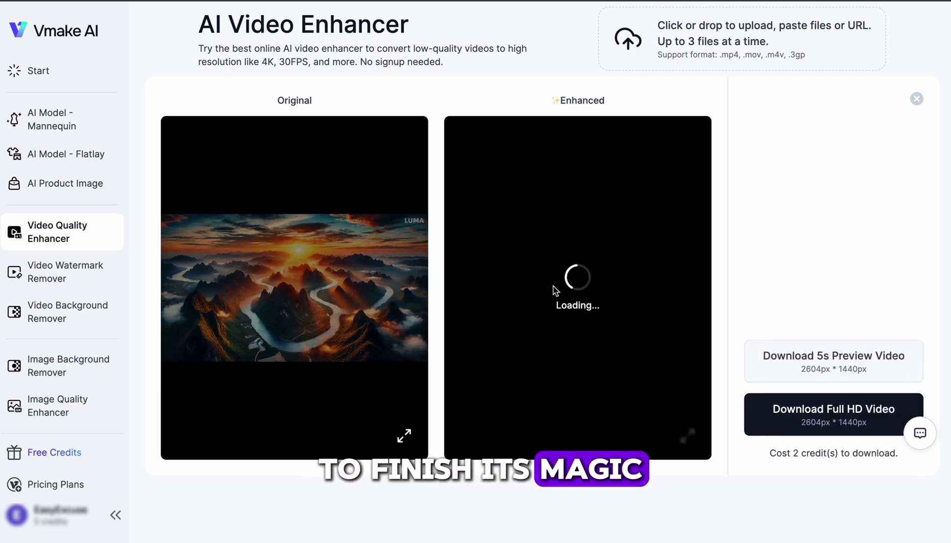
left_click(831, 434)
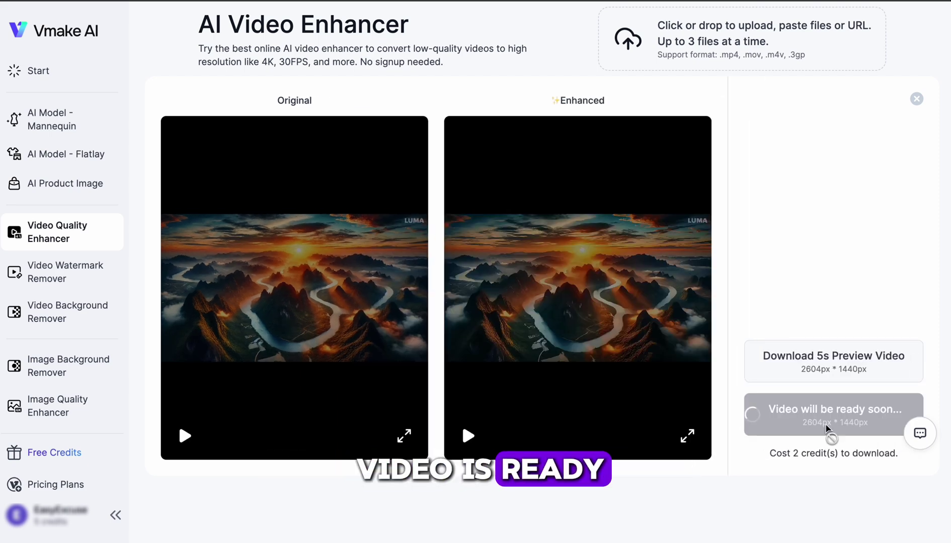